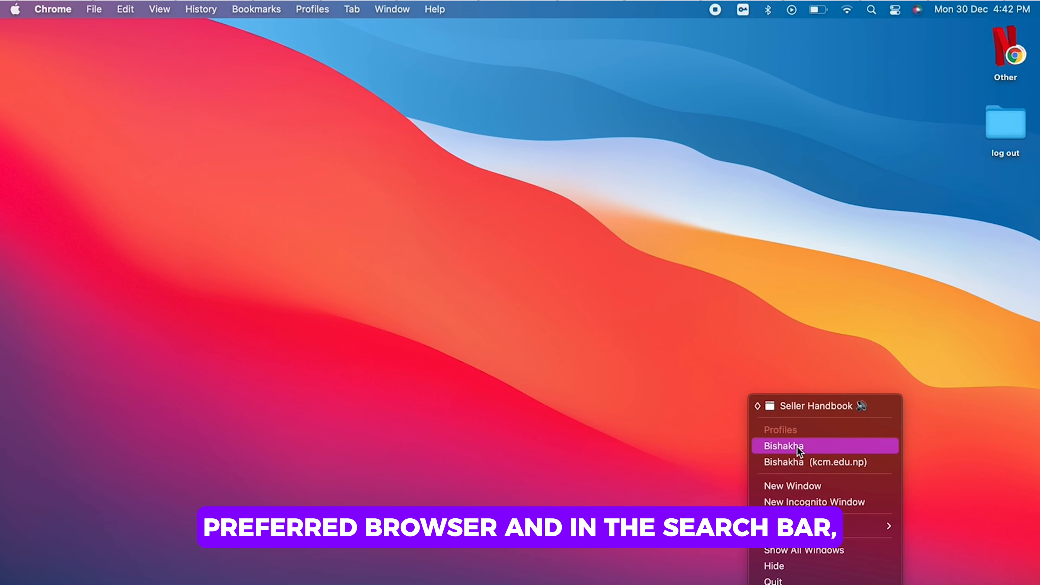
Step: Open etsy.com in a new Chrome window using the personal profile and accept the site's privacy settings
left_click(797, 446)
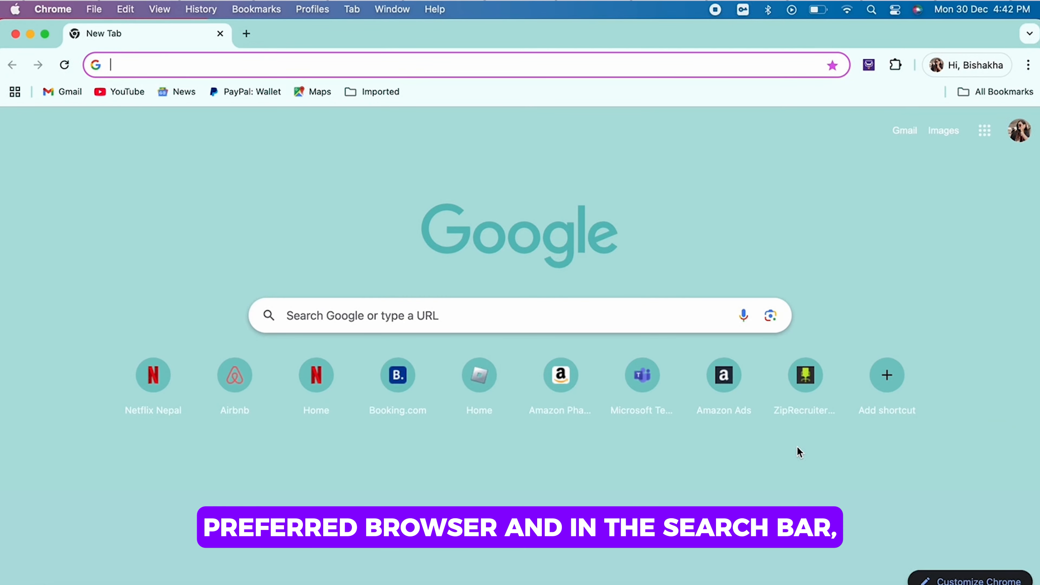
left_click(495, 70)
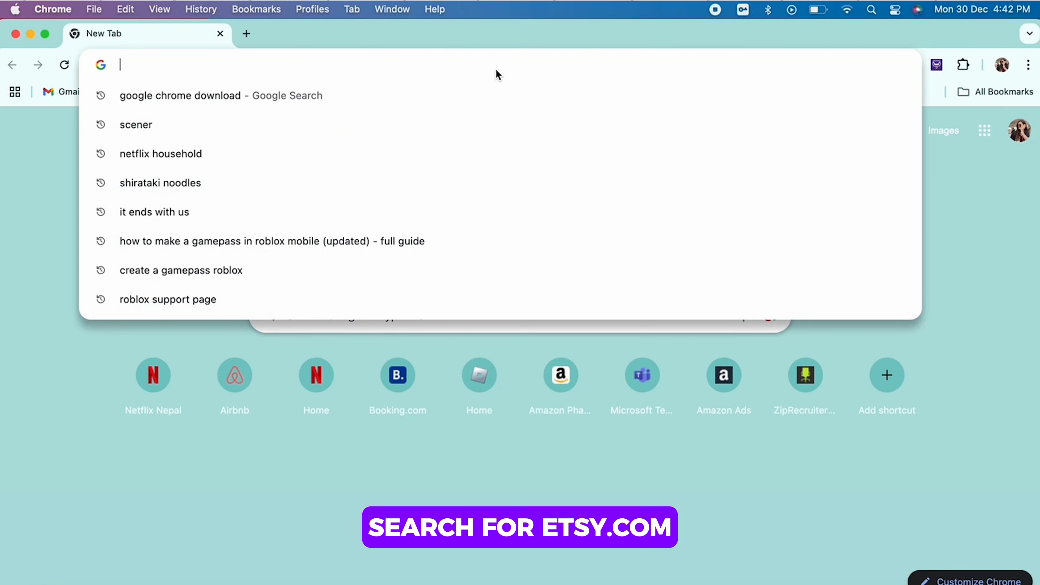
type("etsy.com")
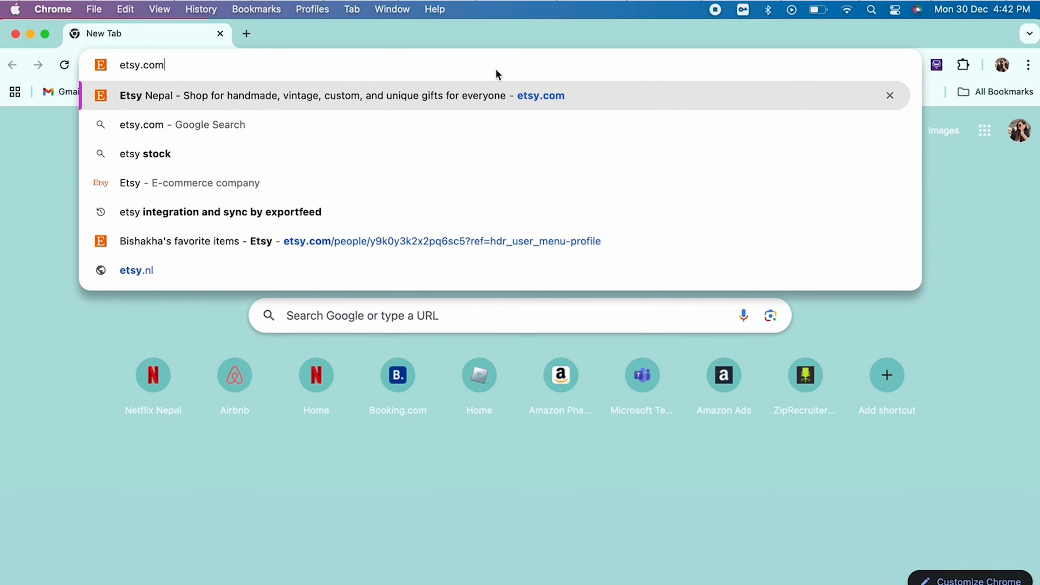
key("Return")
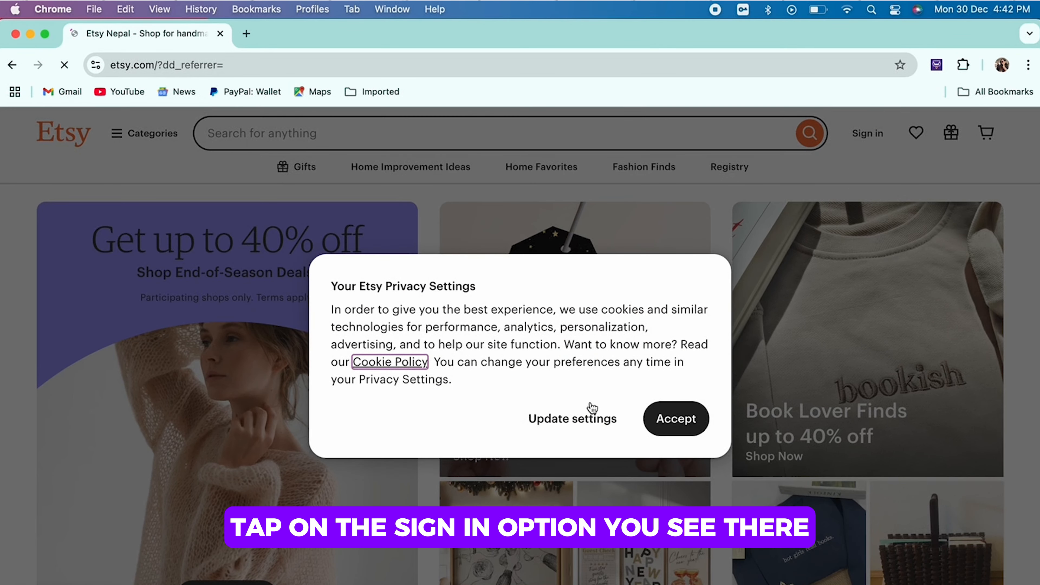
left_click(679, 420)
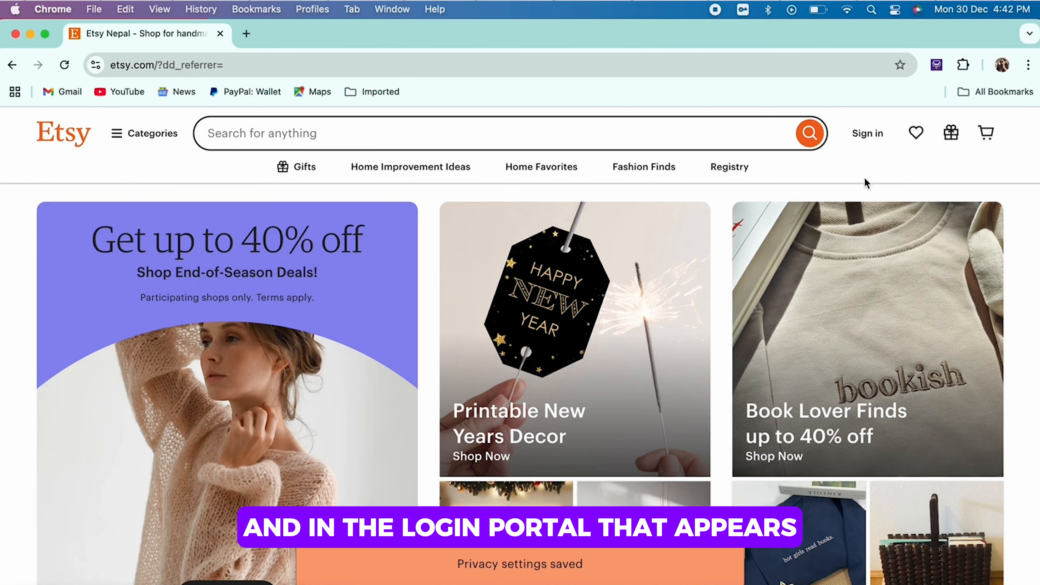
Step: Open the Etsy sign-in form and enter the account's email address and password
left_click(867, 135)
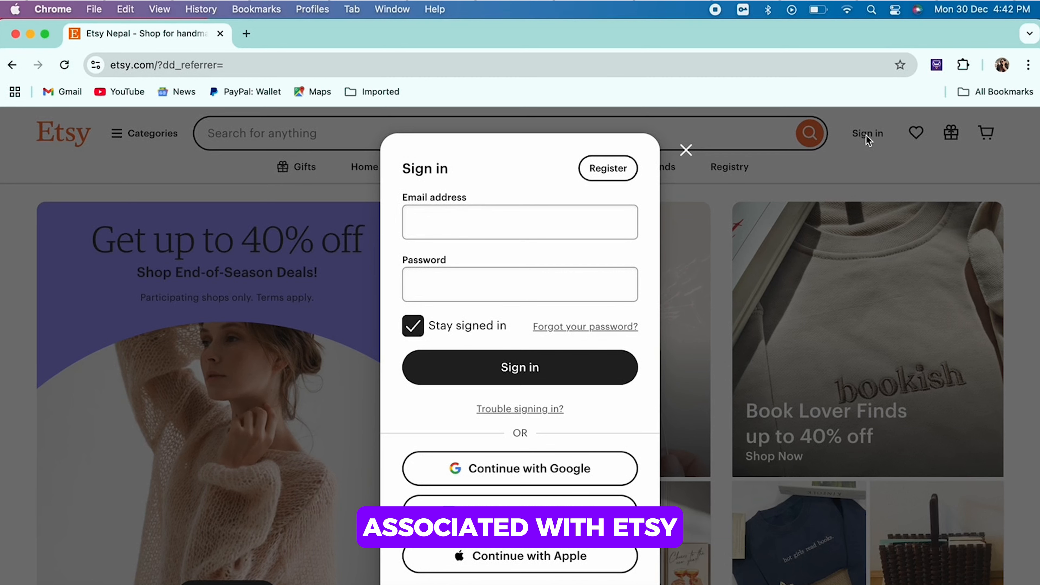
left_click(546, 232)
left_click(564, 265)
left_click(513, 284)
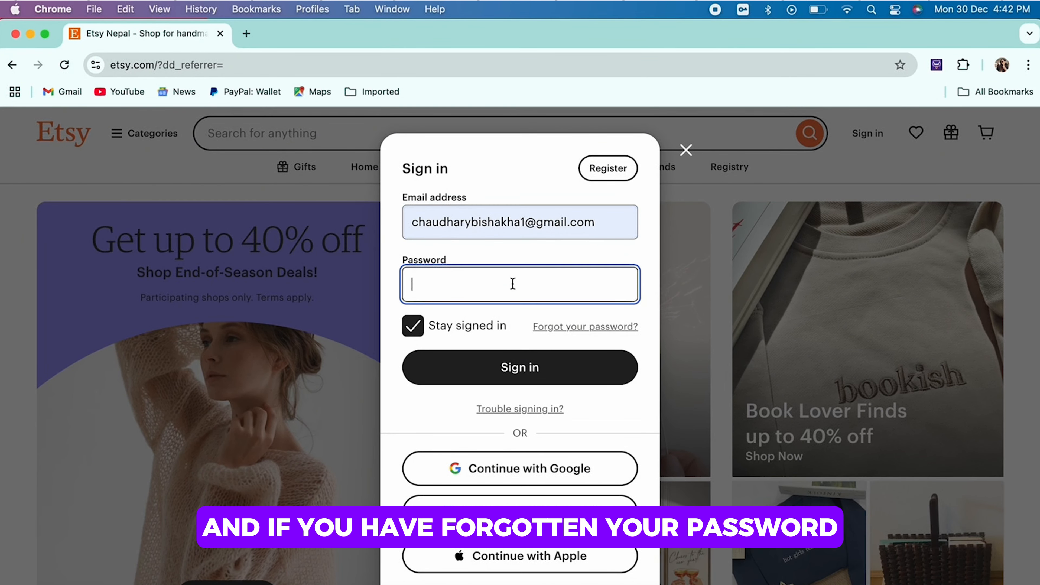
type("******")
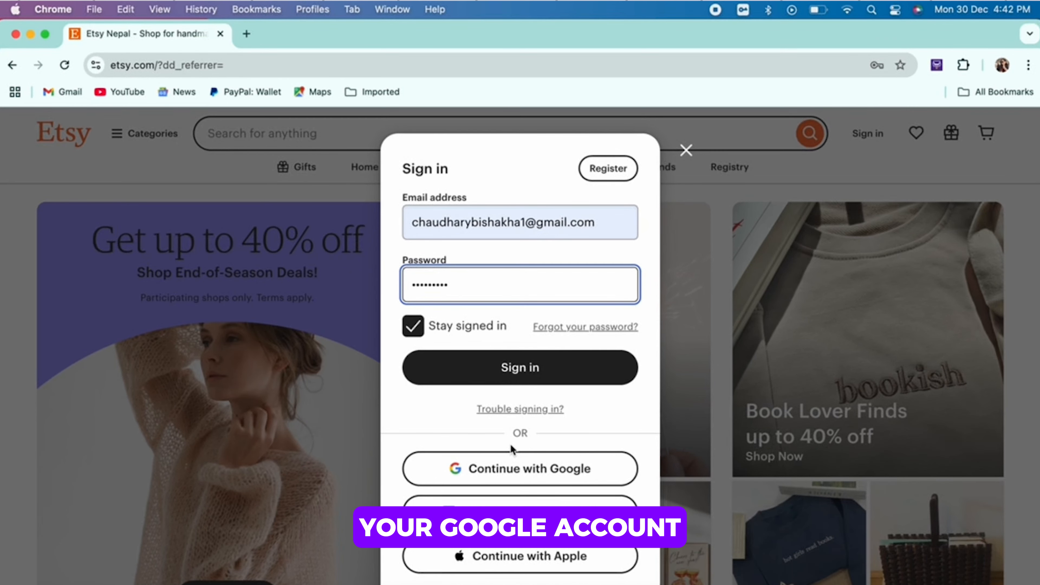
scroll(512, 449, "down", 1)
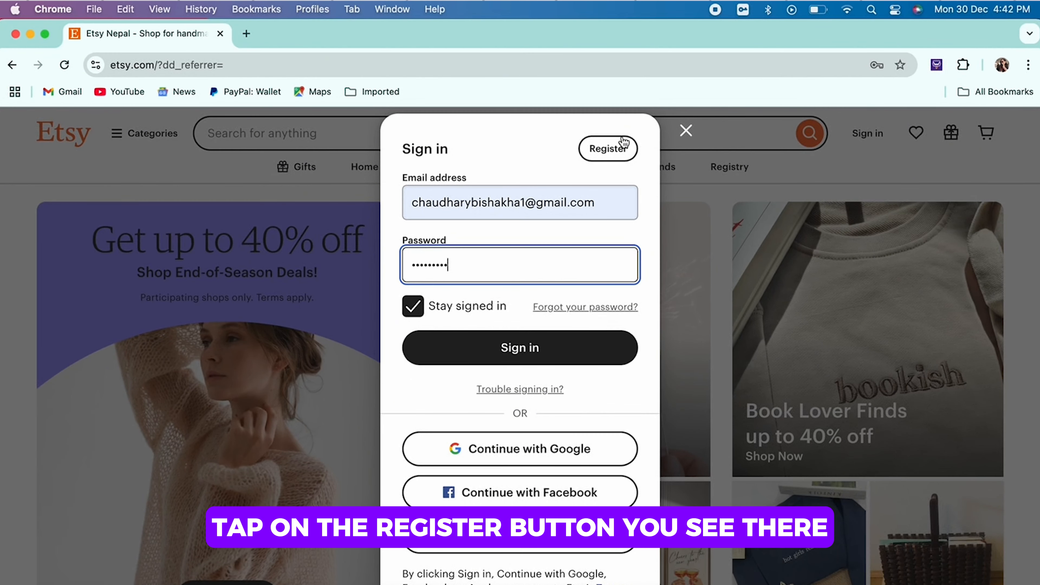
Step: Open the account registration form and dismiss the browser's offer to save the password
left_click(619, 151)
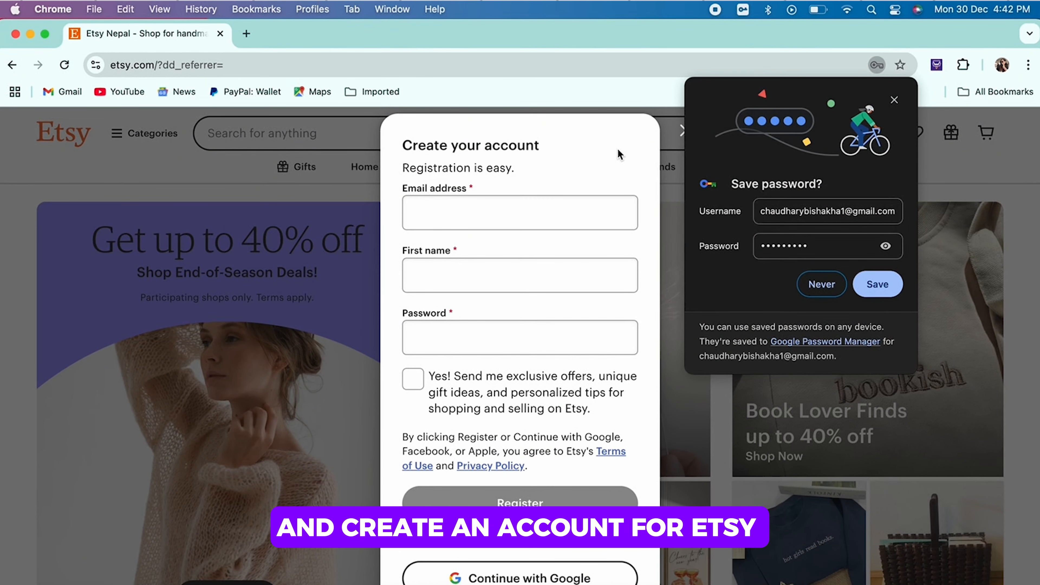
left_click(524, 210)
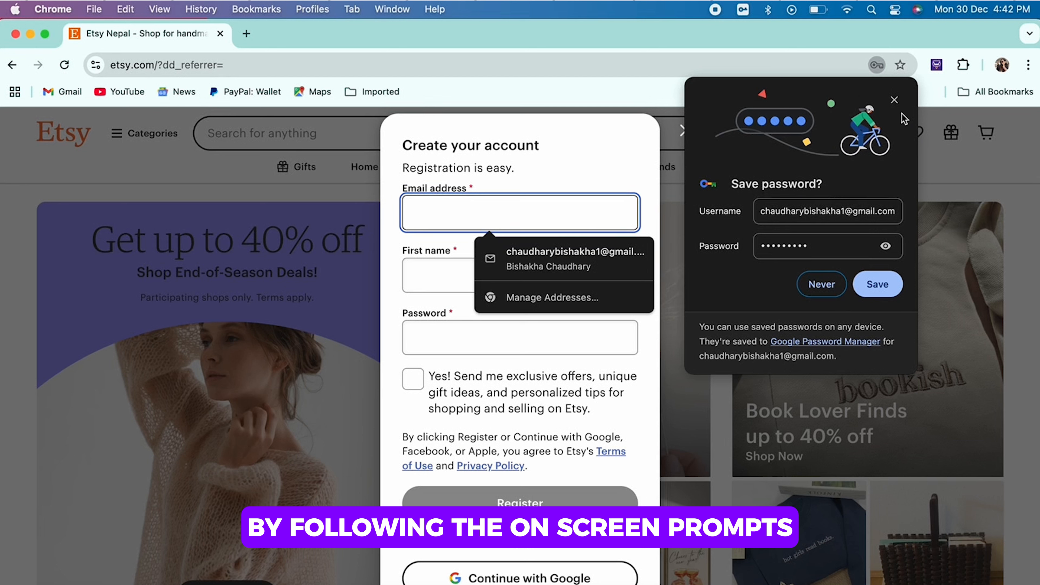
left_click(895, 101)
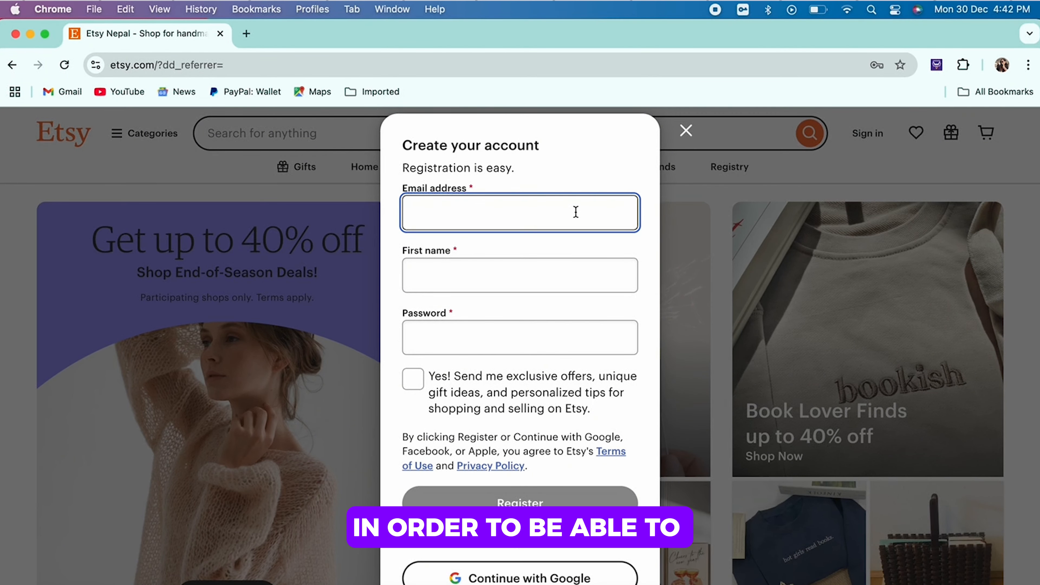
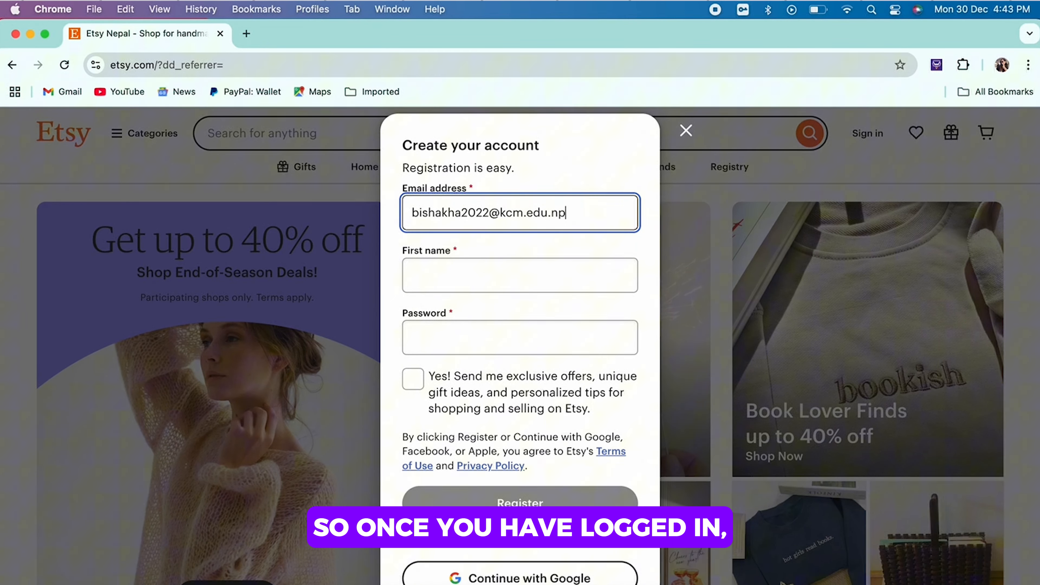
Step: Fill in the email address and first name for the new Etsy account
left_click(414, 275)
type("Bis")
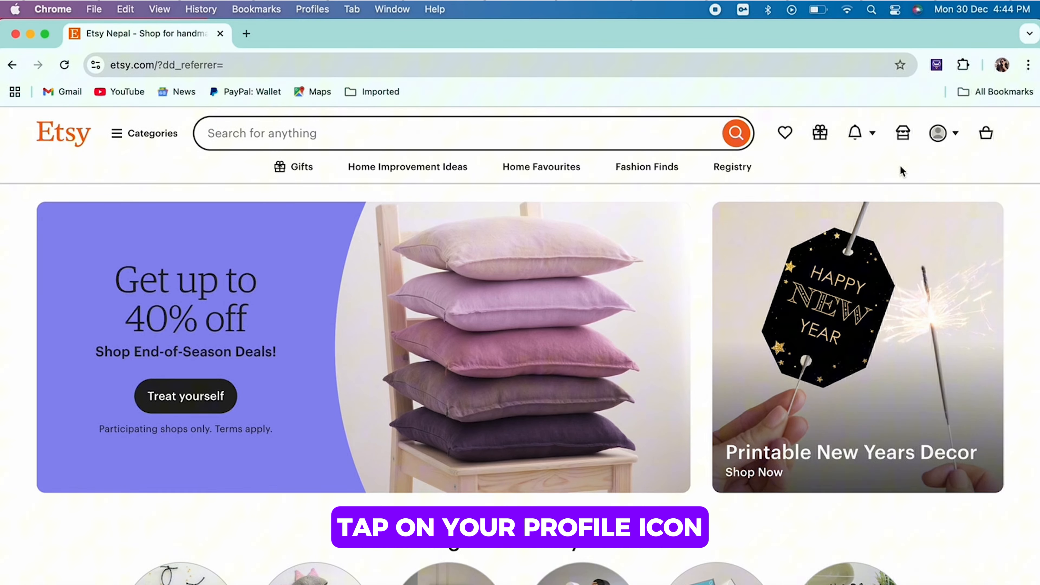
Step: Go through the Etsy Registry page to the Seller Handbook and start creating a shop from there
left_click(944, 139)
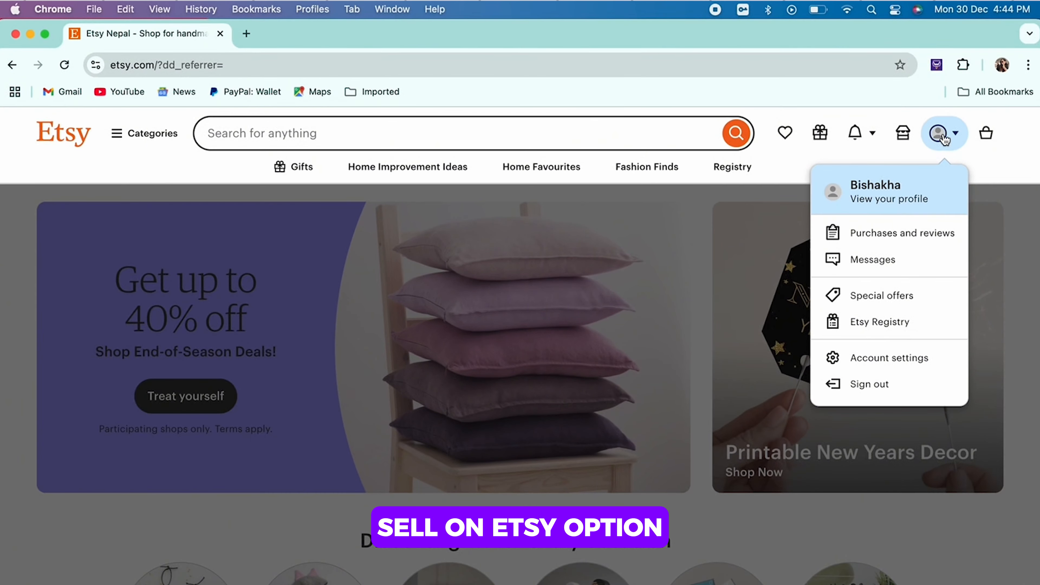
left_click(919, 326)
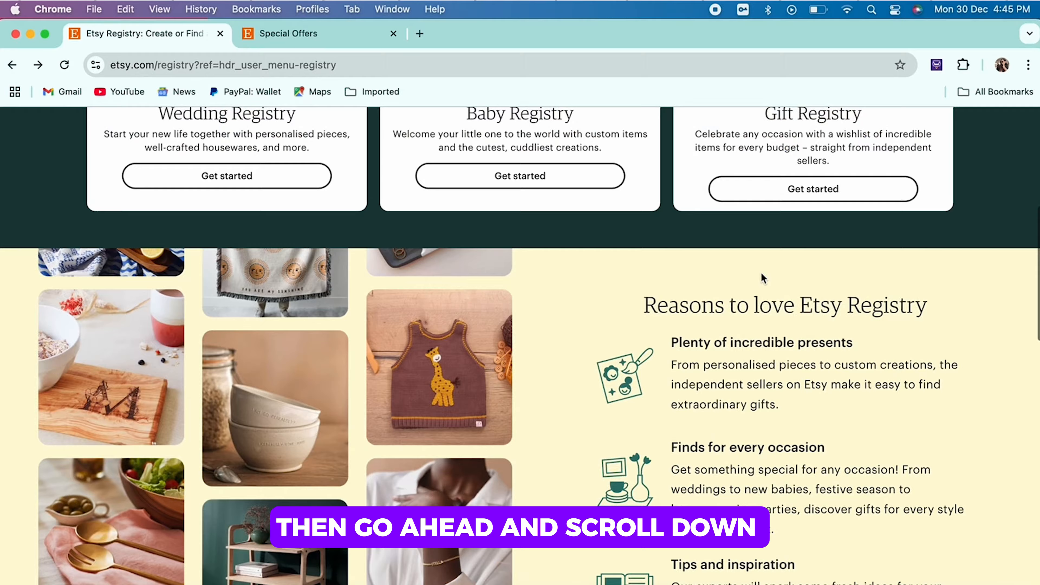
scroll(761, 272, "down", 15)
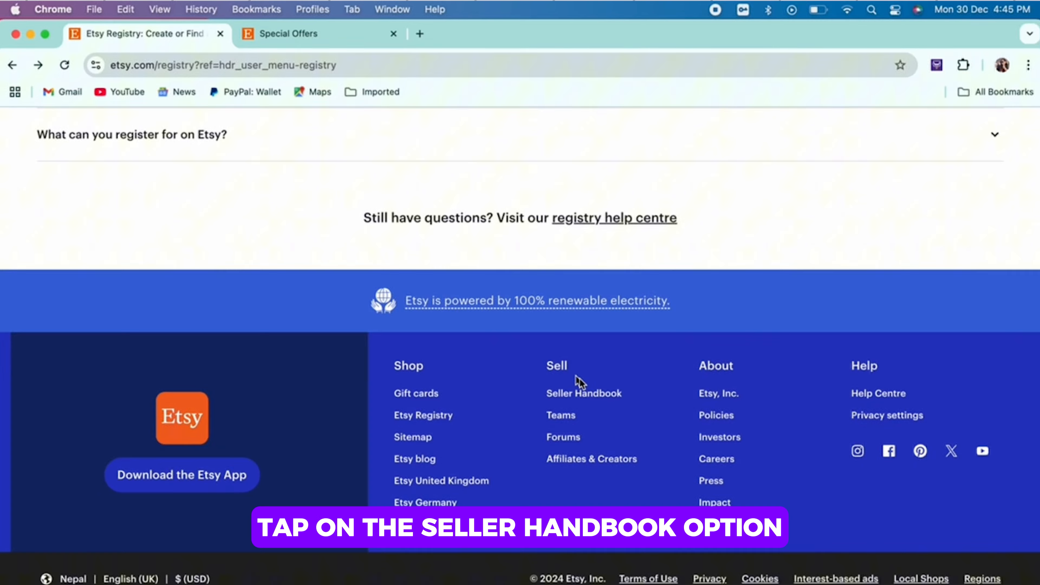
left_click(587, 394)
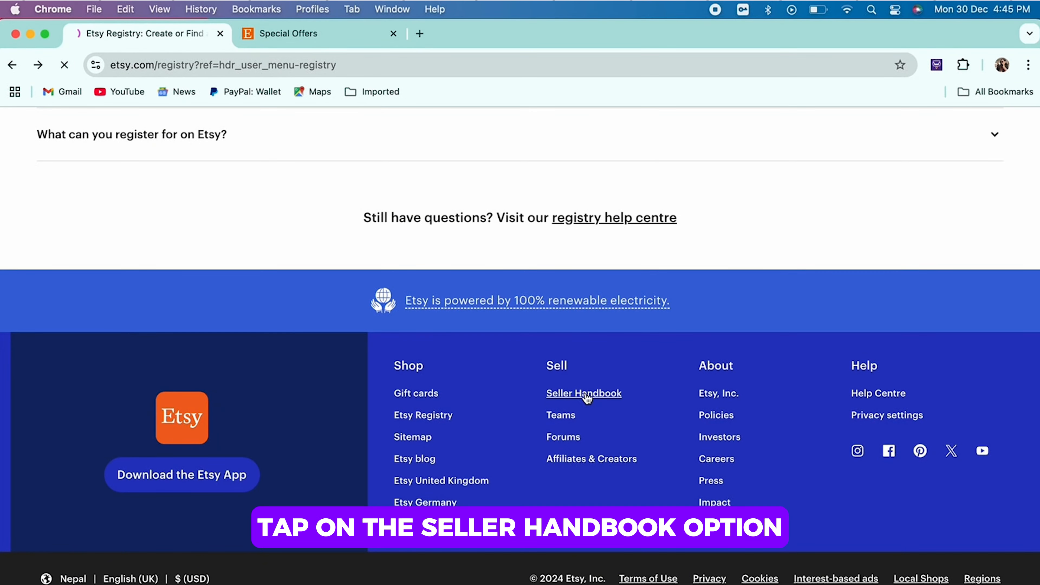
scroll(588, 397, "down", 10)
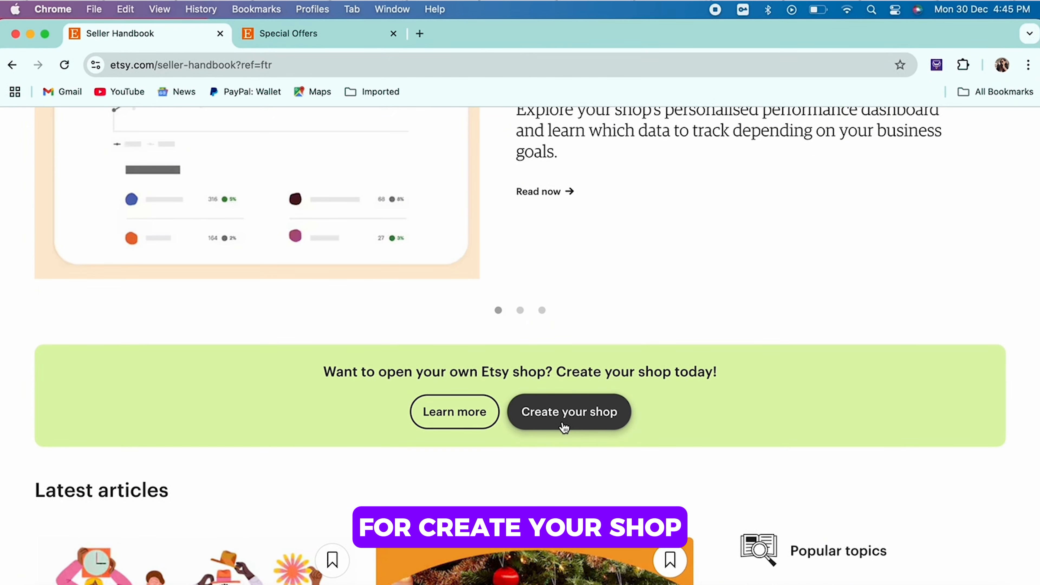
left_click(565, 427)
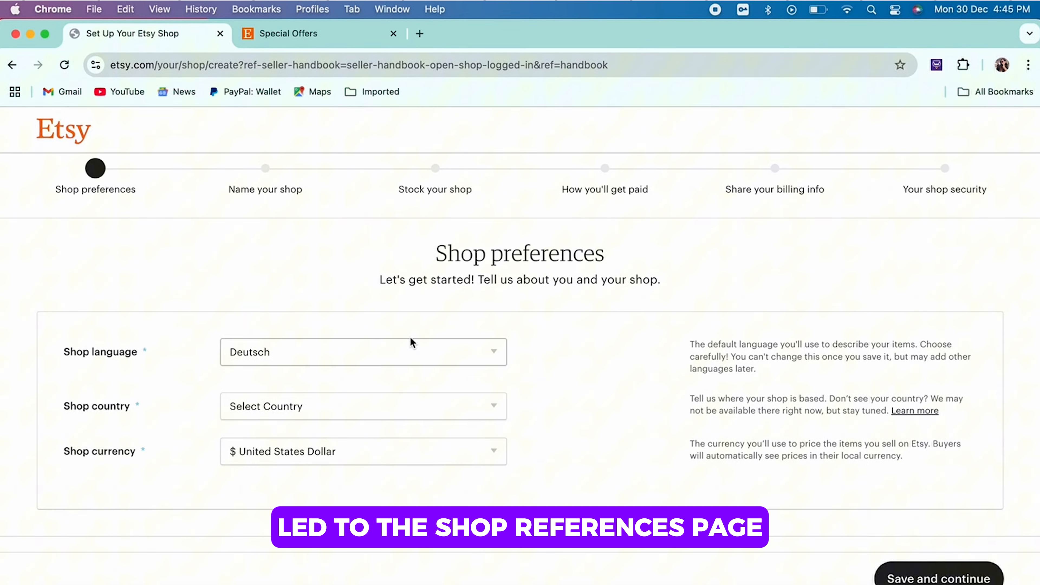
Step: Set the shop language to English and the shop country to United States
left_click(393, 352)
left_click(387, 369)
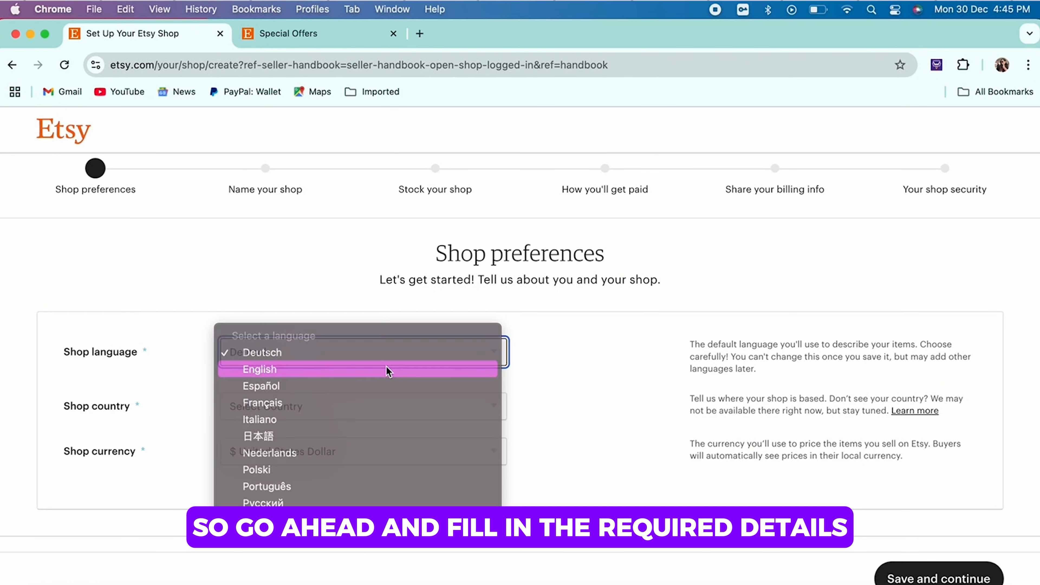
left_click(368, 415)
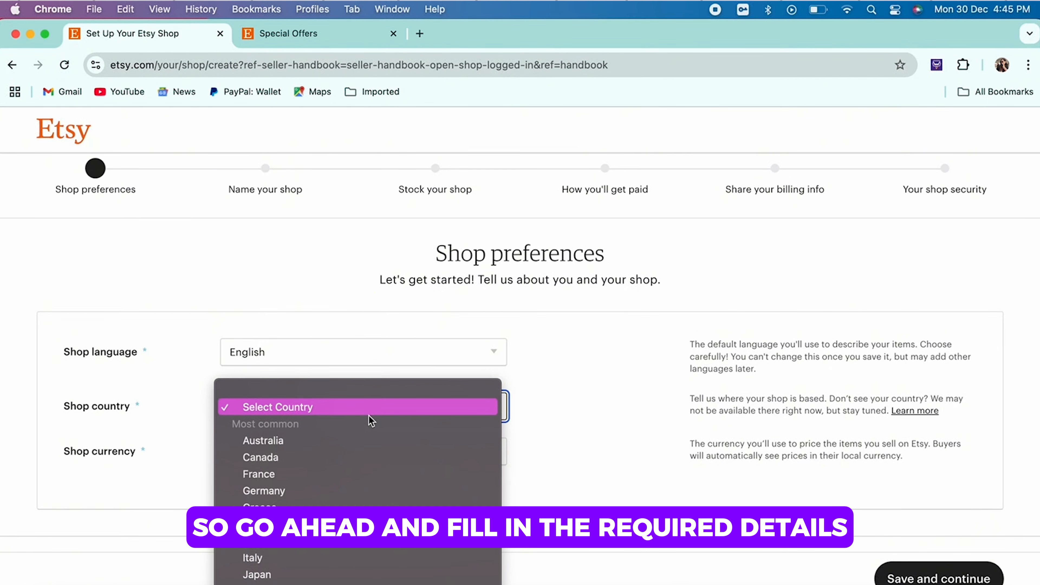
scroll(336, 451, "down", 5)
scroll(335, 477, "down", 10)
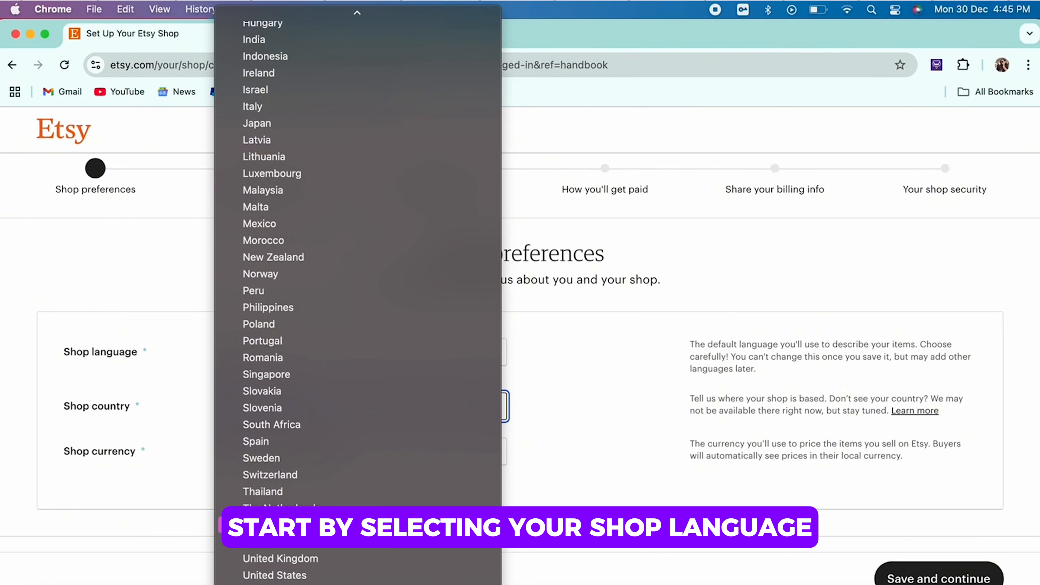
left_click(296, 577)
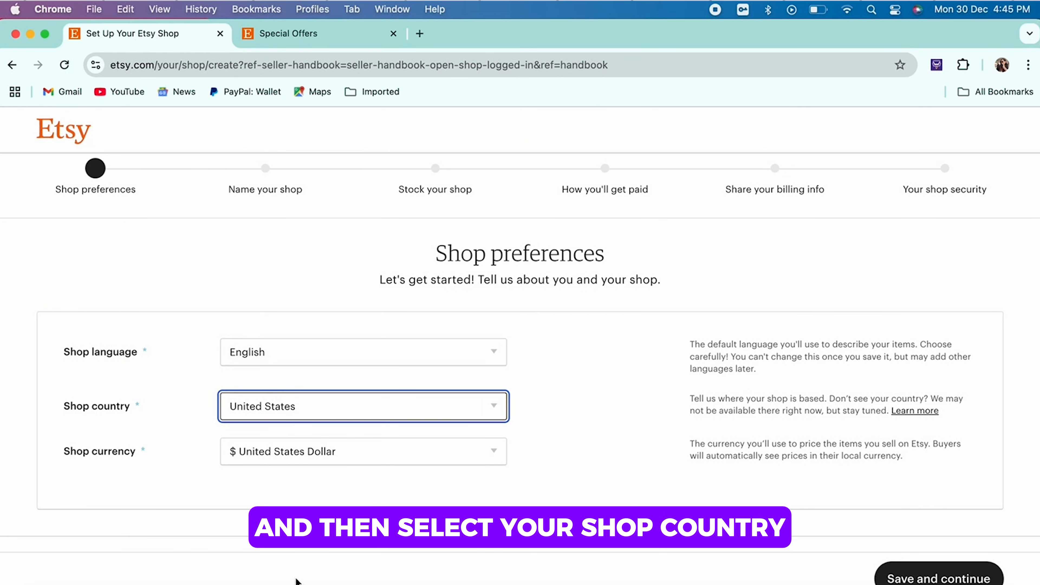
Step: Choose United States Dollar as the shop currency and save the shop preferences
left_click(335, 452)
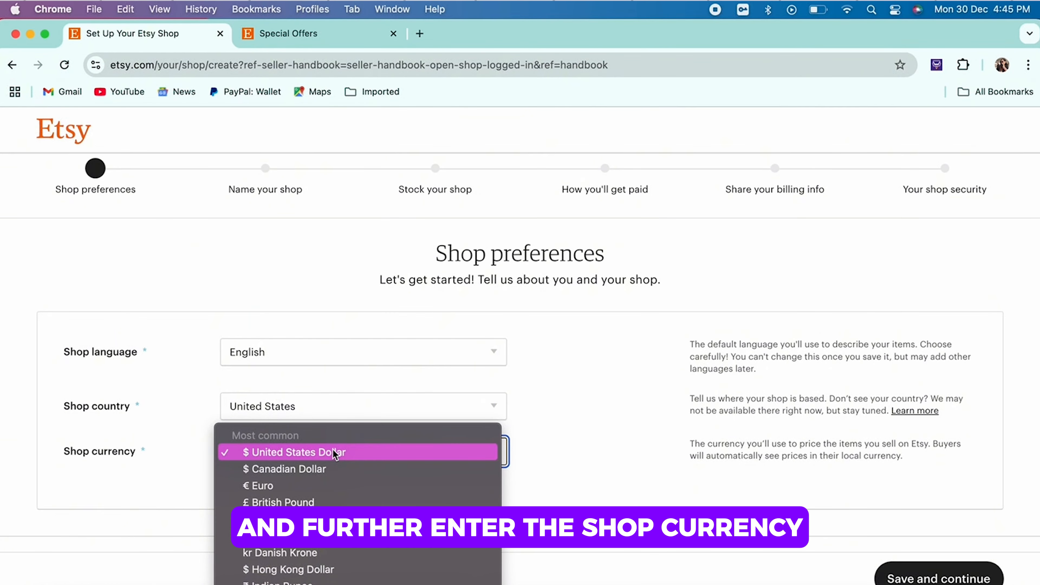
left_click(424, 453)
scroll(574, 454, "down", 1)
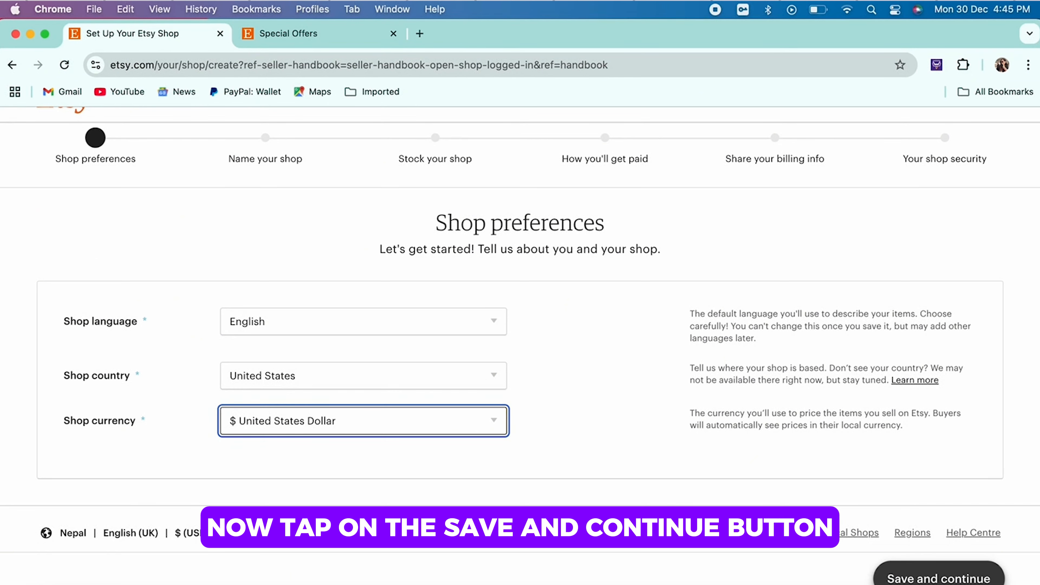
left_click(938, 577)
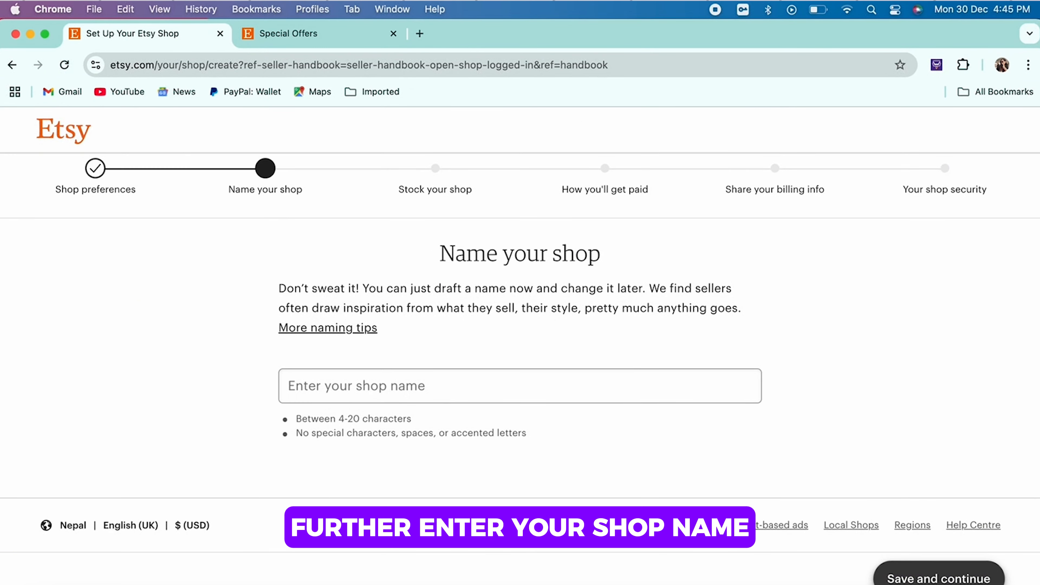
Step: Name the shop "LilybloomBy" followed by the owner's first name, without spaces, and save it to continue to the listing details
left_click(580, 393)
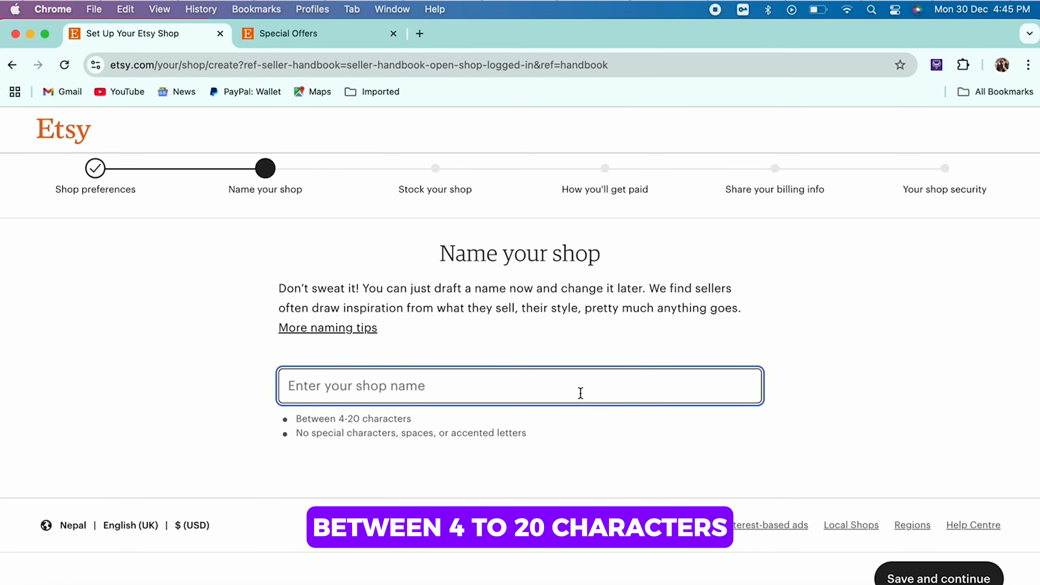
type("L")
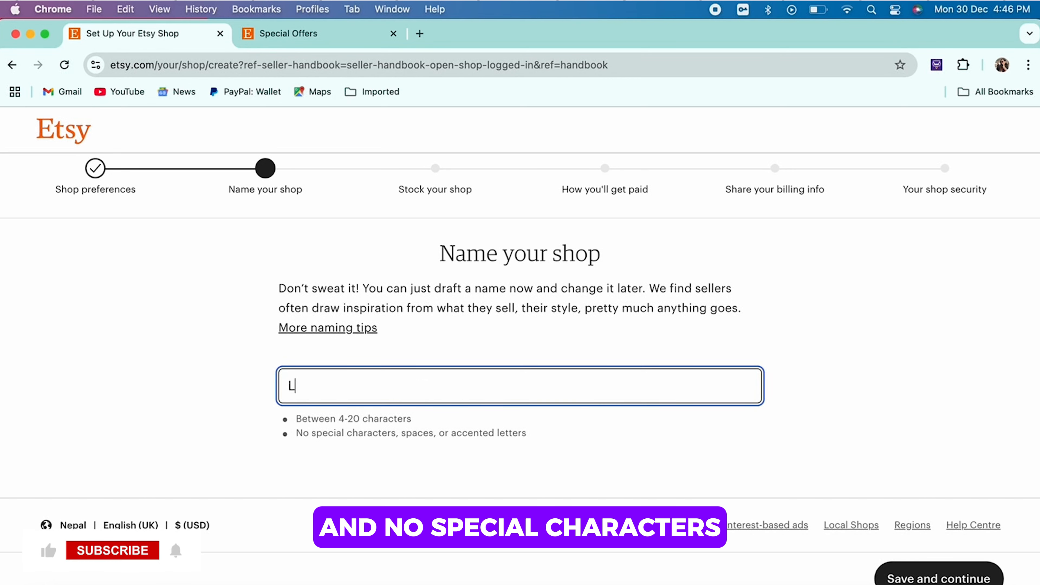
type("ily Blo")
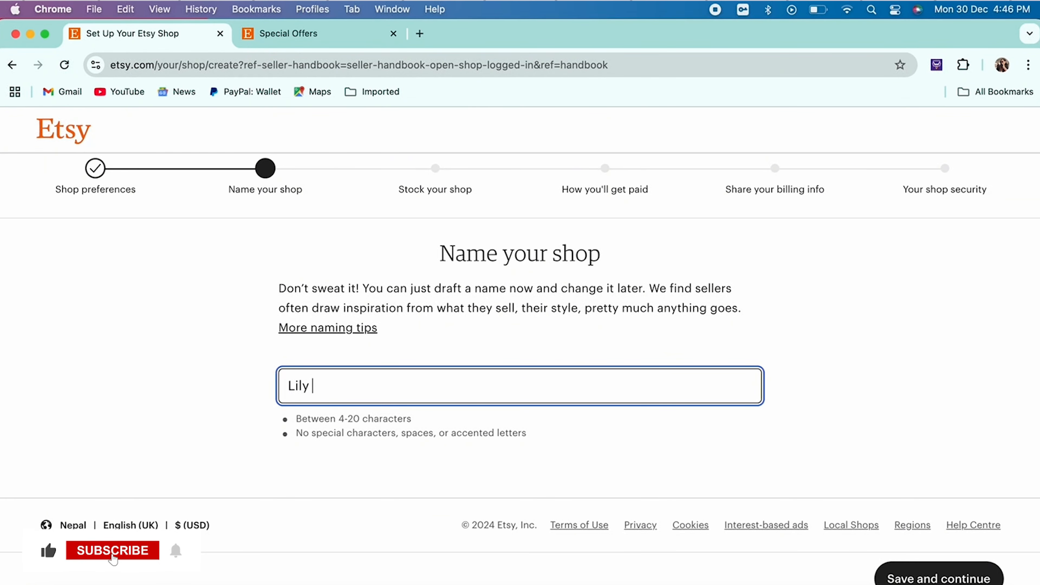
type("omByBishakha")
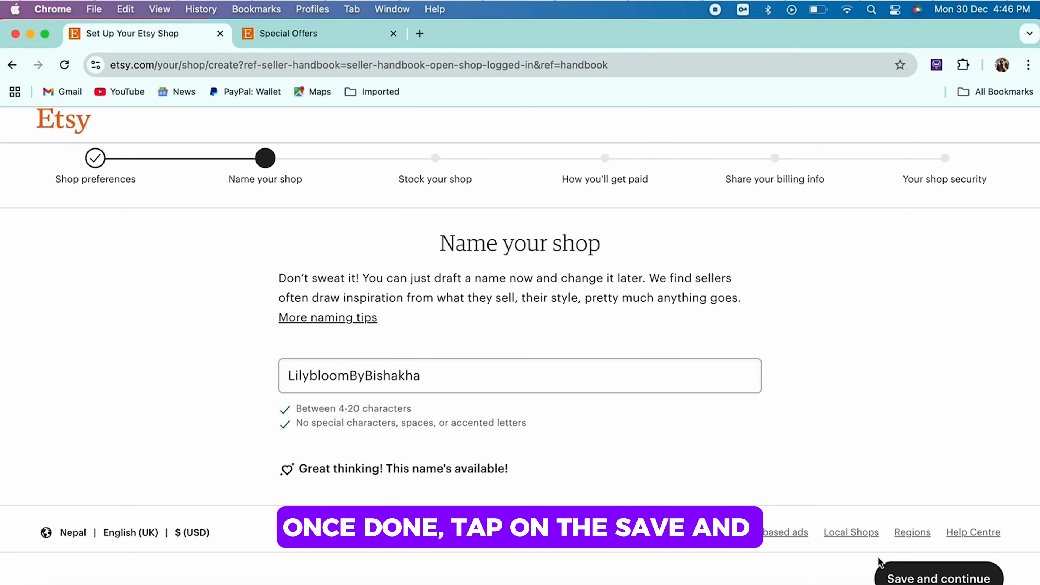
left_click(938, 576)
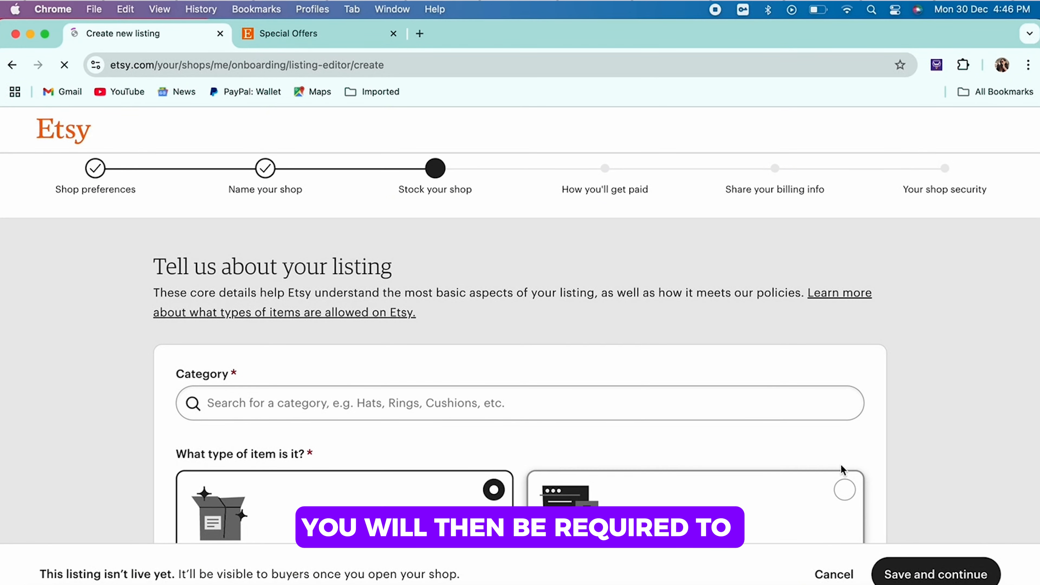
scroll(770, 374, "down", 3)
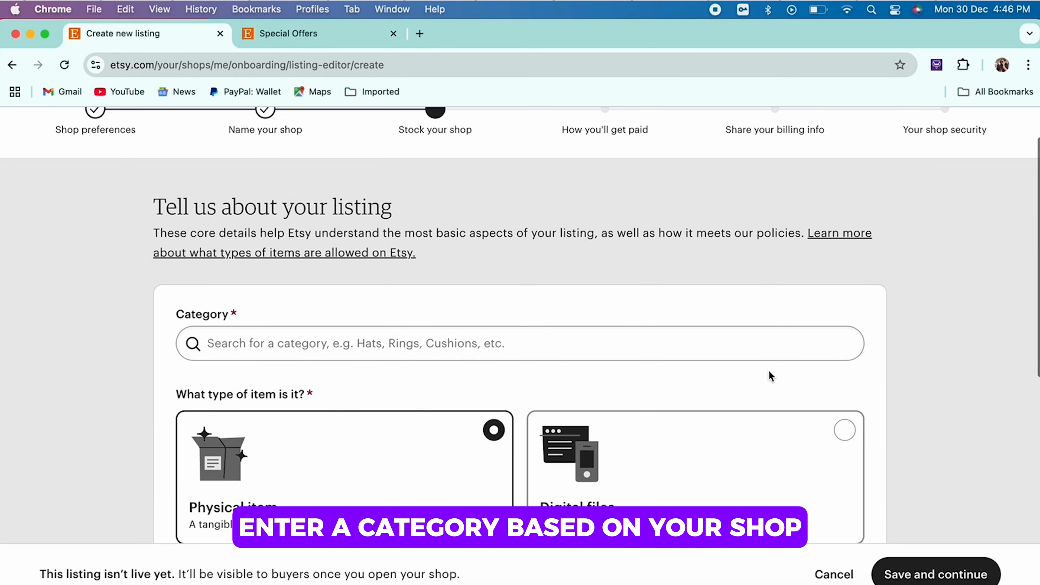
Step: Search the listing categories for "Canvas" and choose Wall Hangings under Home & Living, Home Decor, Wall Decor
scroll(769, 371, "down", 3)
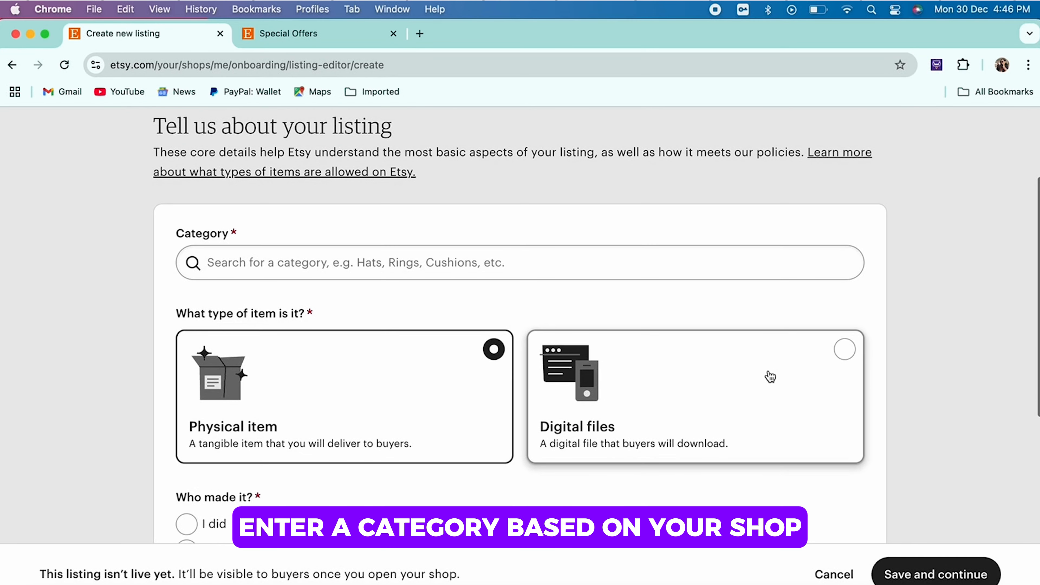
left_click(601, 266)
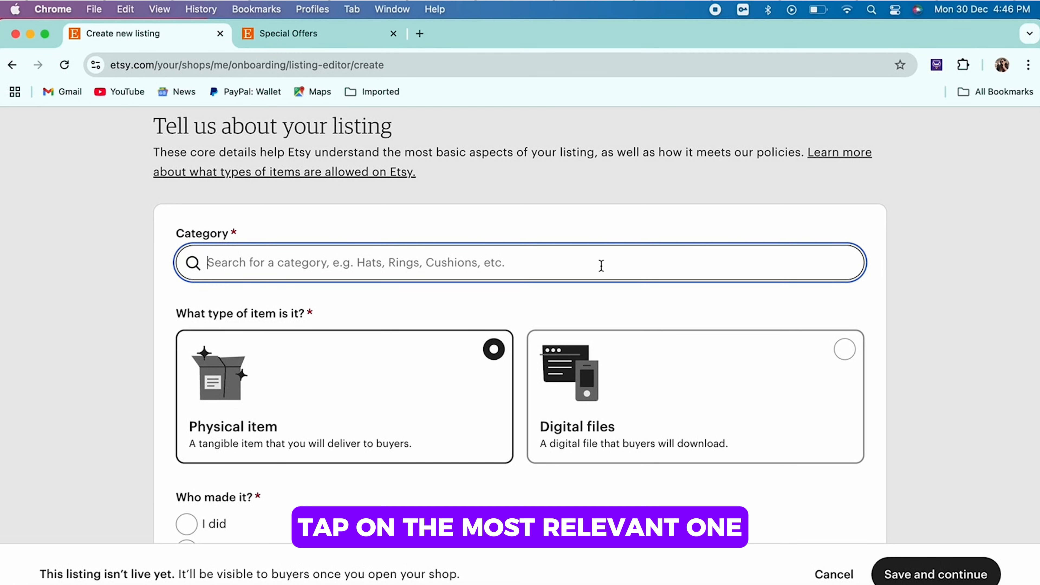
type("Canc")
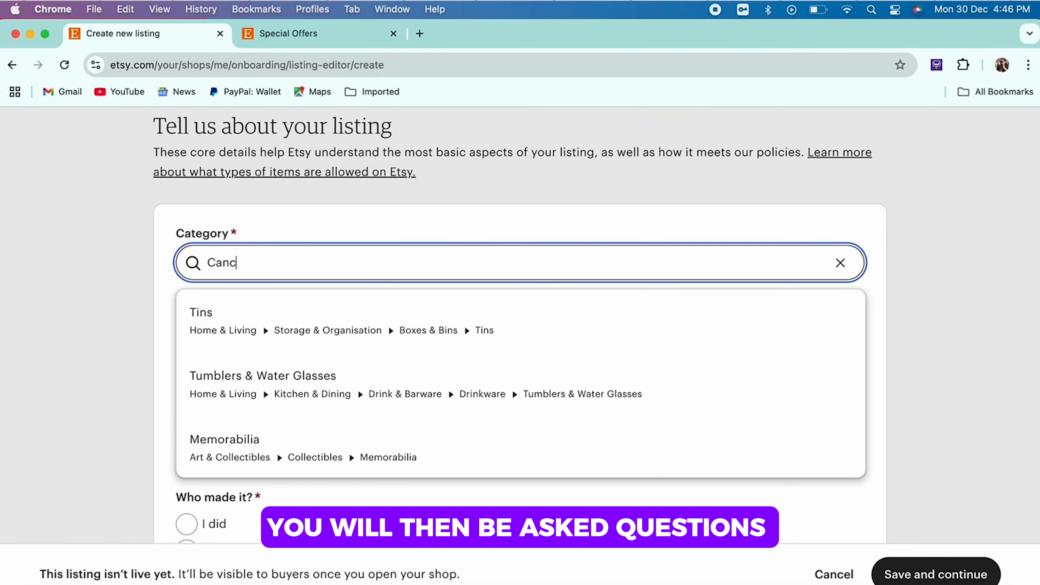
key("BackSpace")
type("vas")
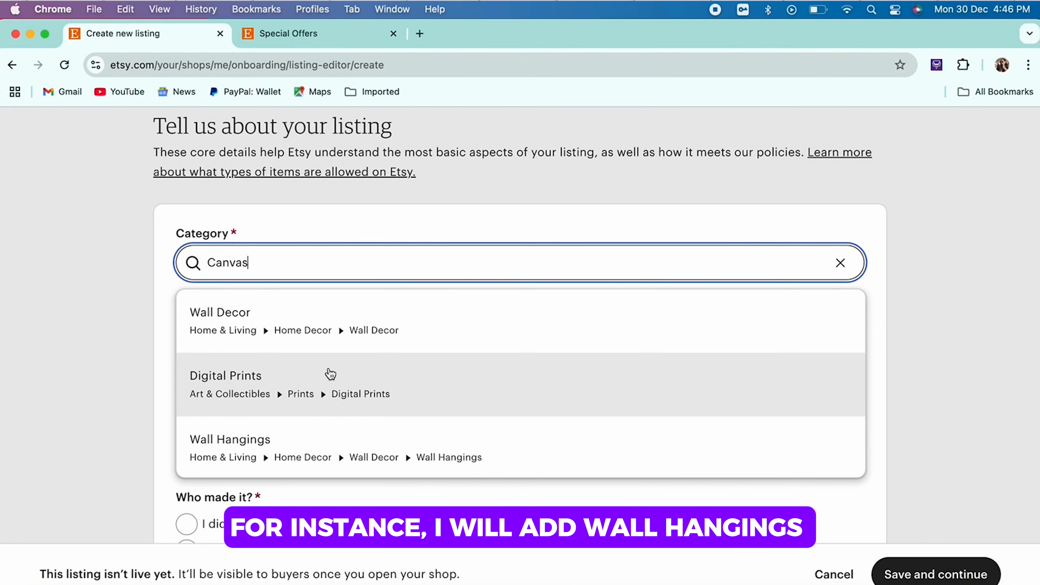
left_click(348, 455)
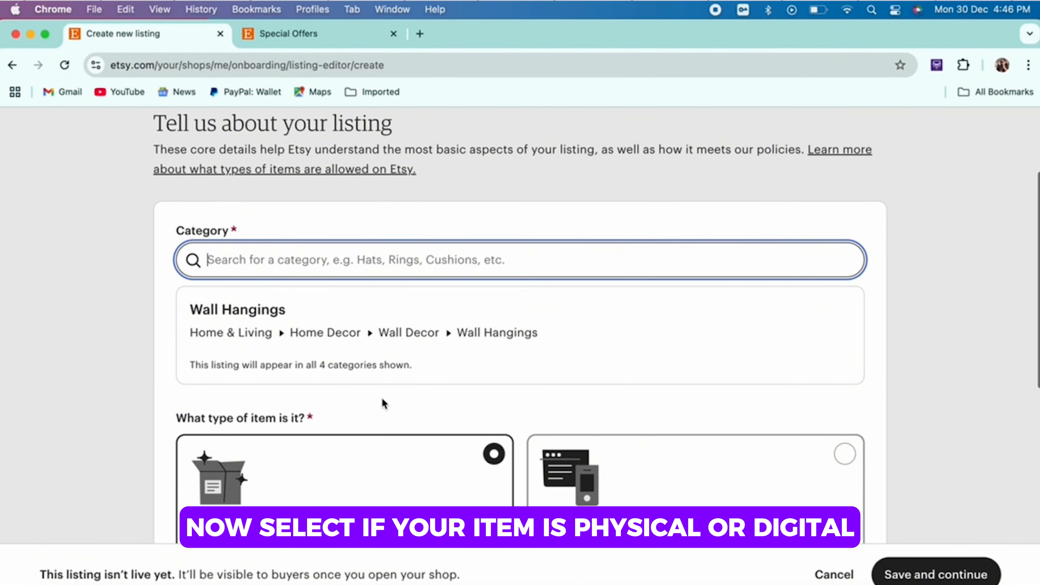
Step: Declare that the physical item was made by the shop owner ("I did") and is a finished product
scroll(382, 399, "down", 5)
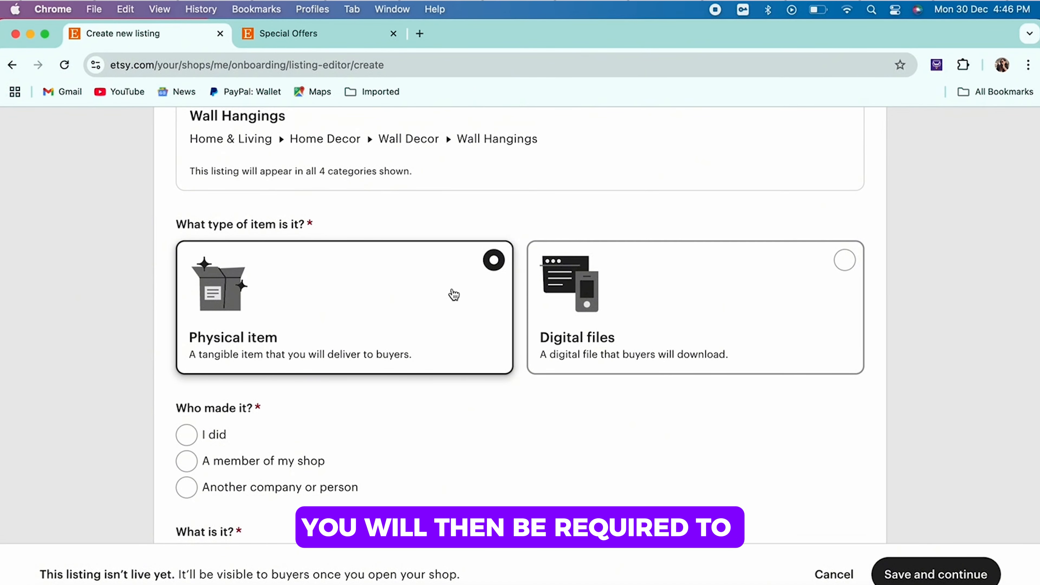
scroll(442, 302, "down", 1)
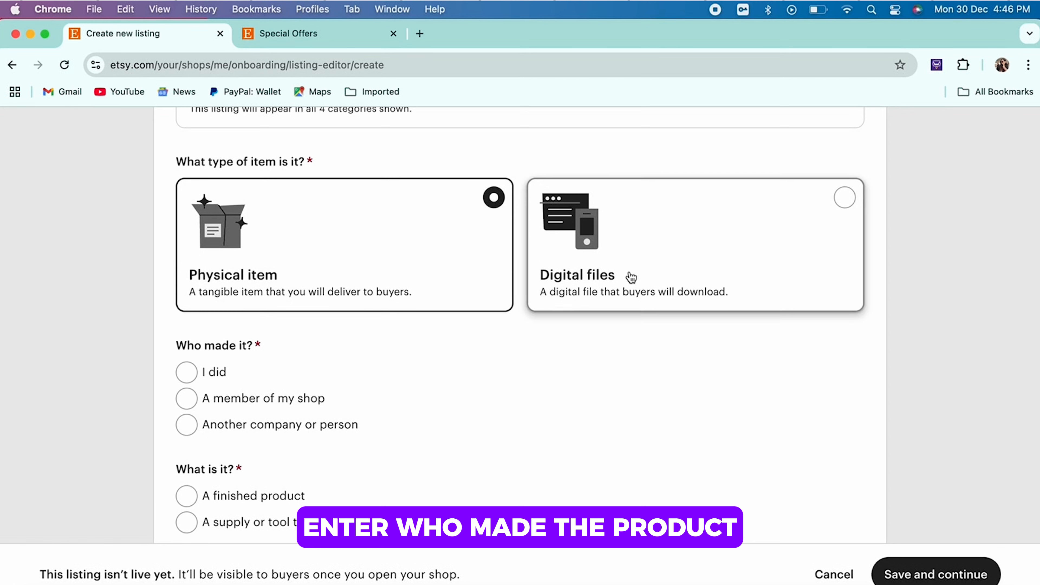
scroll(457, 397, "down", 3)
scroll(456, 396, "down", 1)
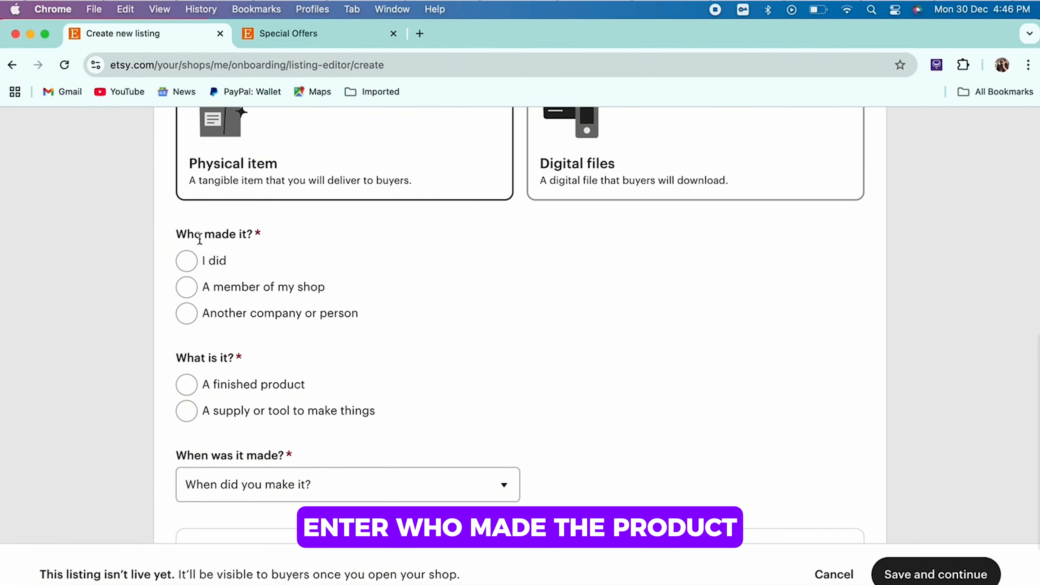
left_click(212, 268)
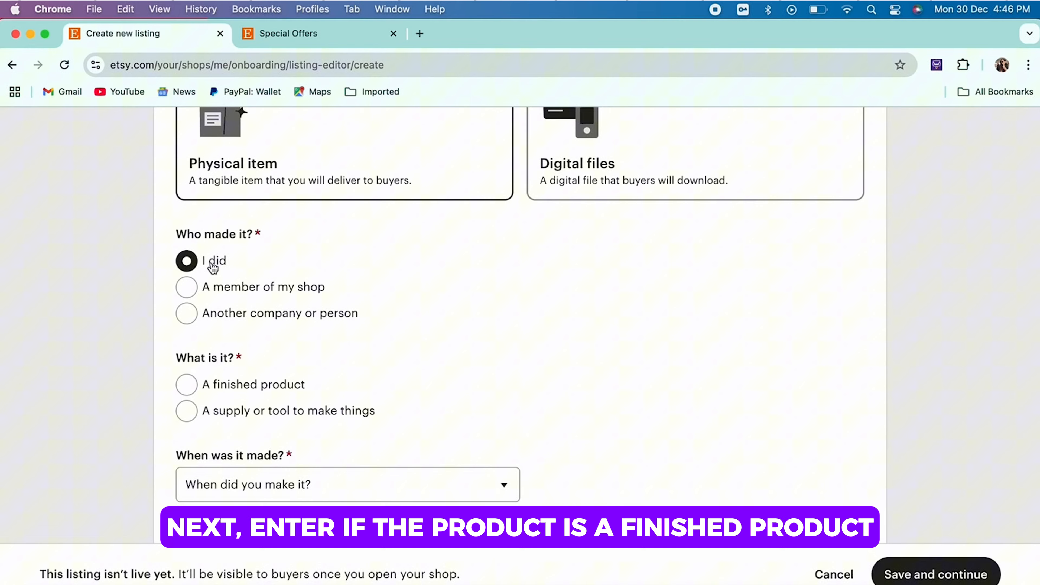
left_click(251, 395)
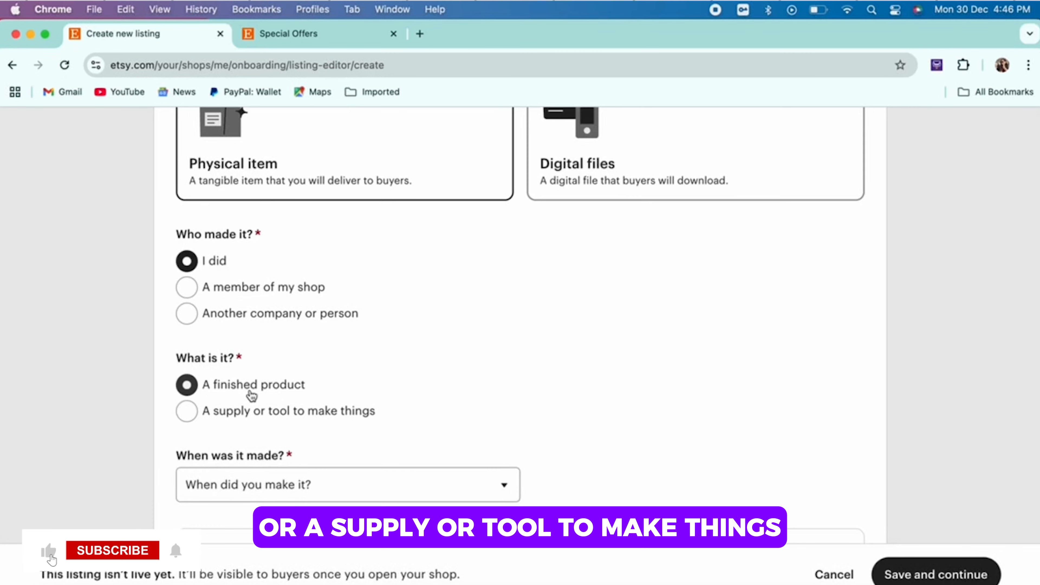
Step: Set when the item was made to "Made to order" and its production method to "It's made from scratch"
scroll(250, 395, "down", 3)
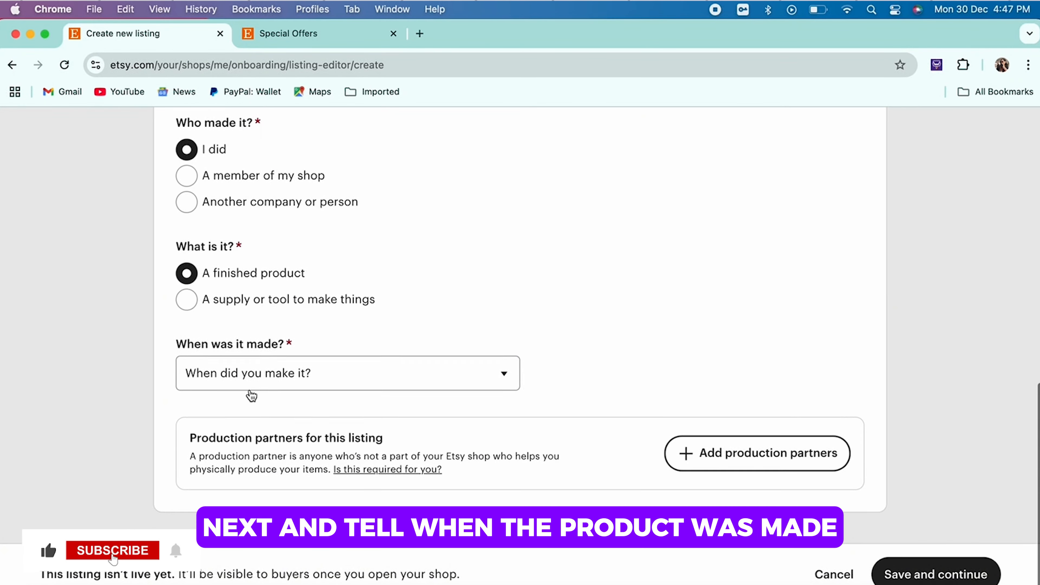
left_click(286, 376)
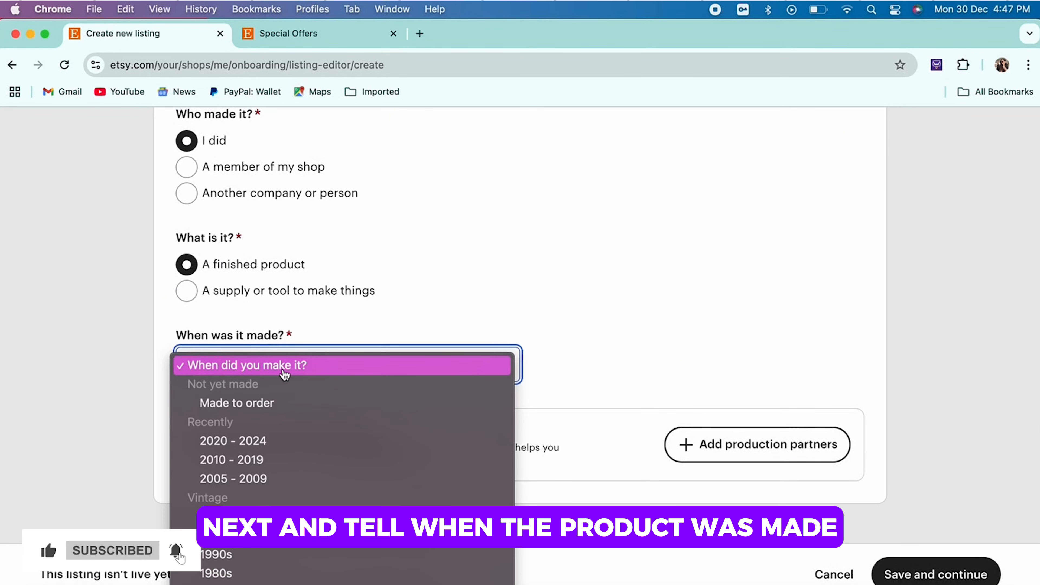
left_click(284, 415)
scroll(270, 349, "down", 7)
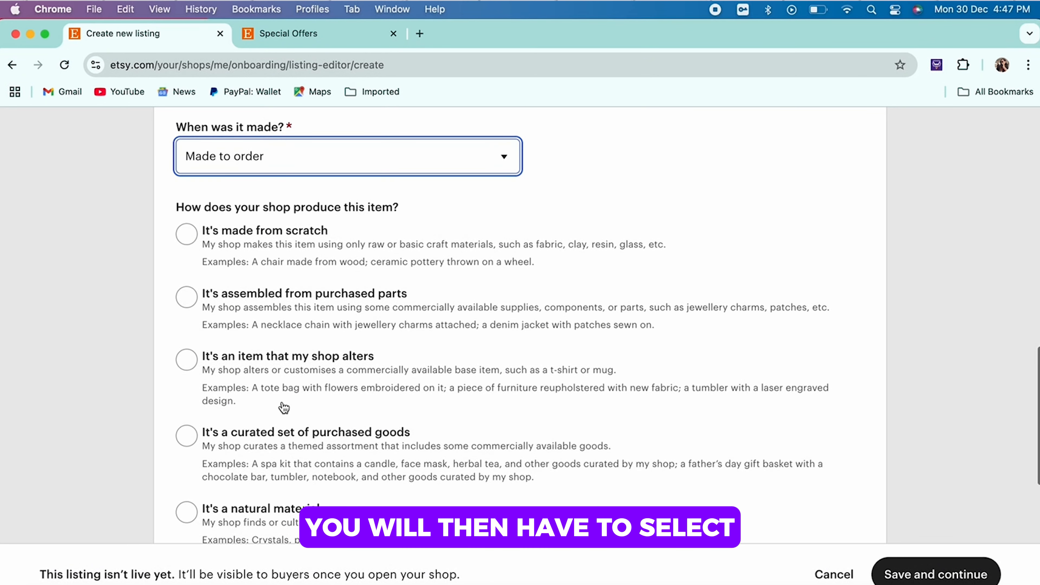
scroll(267, 304, "up", 2)
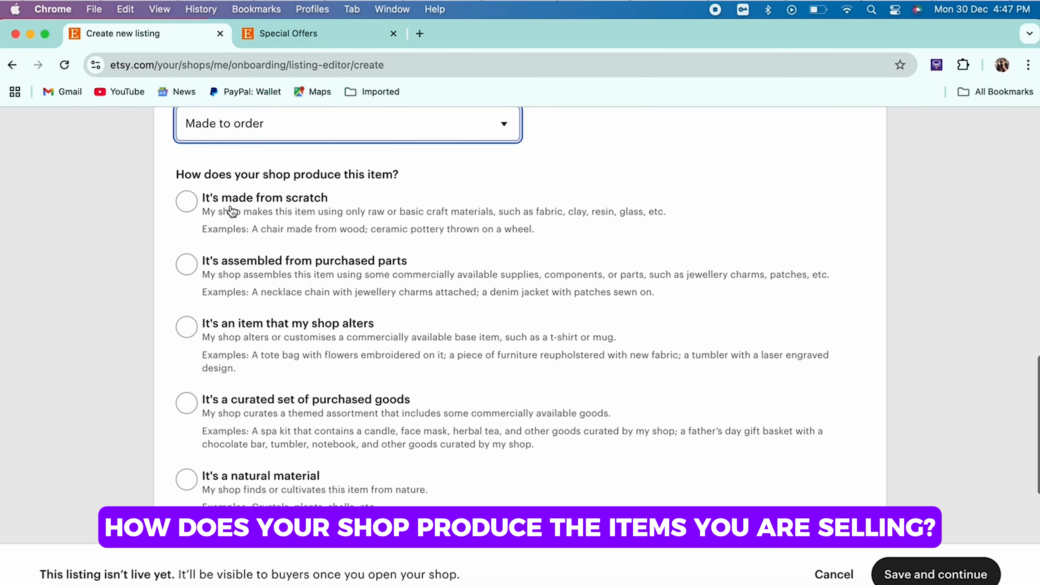
left_click(269, 221)
Step: Mark handheld or hand-guided tools as used to make the item, and save these core details to continue
scroll(268, 221, "down", 7)
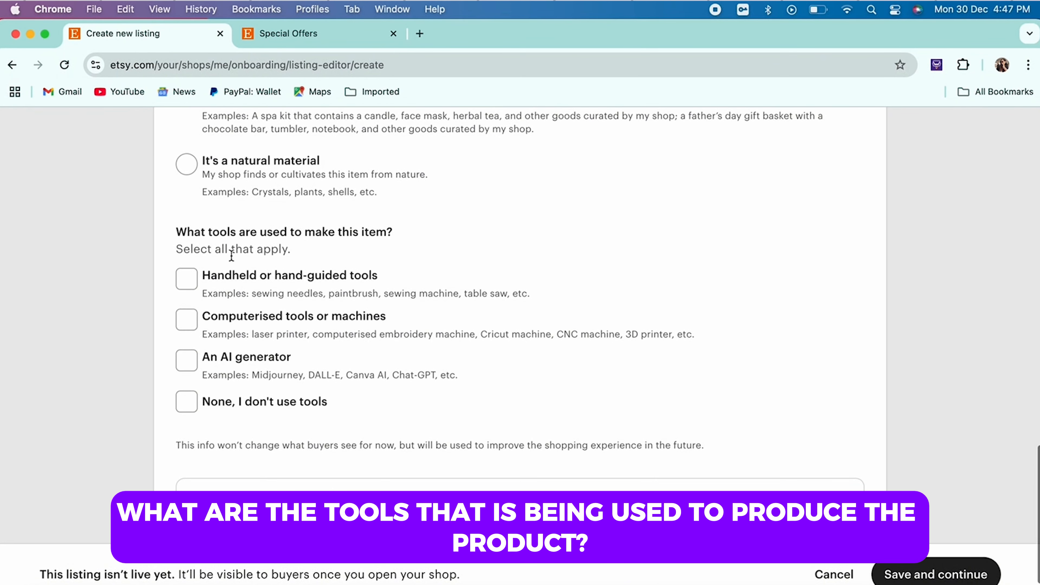
left_click(232, 286)
scroll(231, 287, "down", 2)
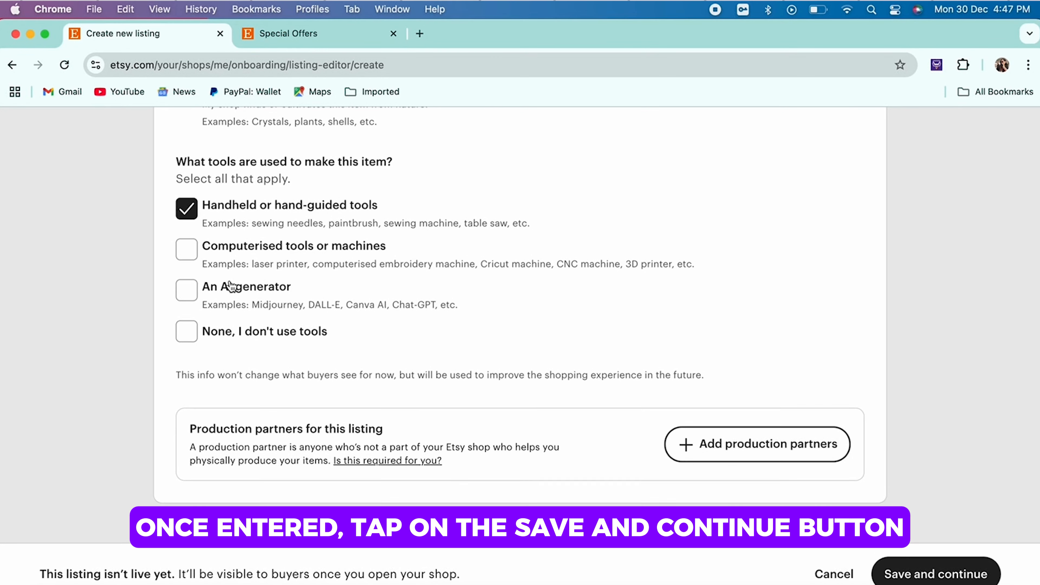
left_click(944, 576)
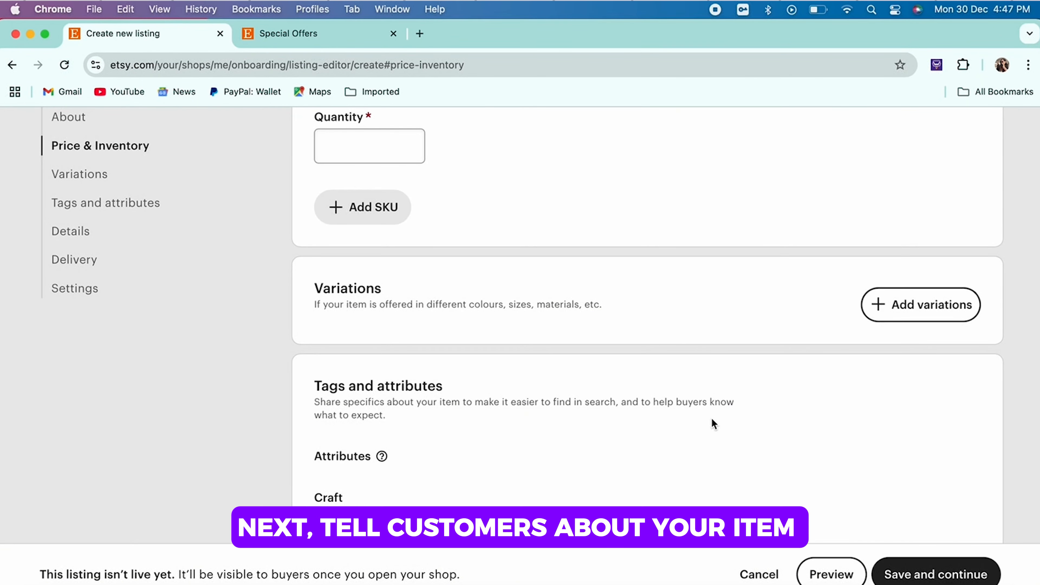
Step: Title the listing "Canvas, wall hanging, painting, line art"
scroll(709, 416, "up", 15)
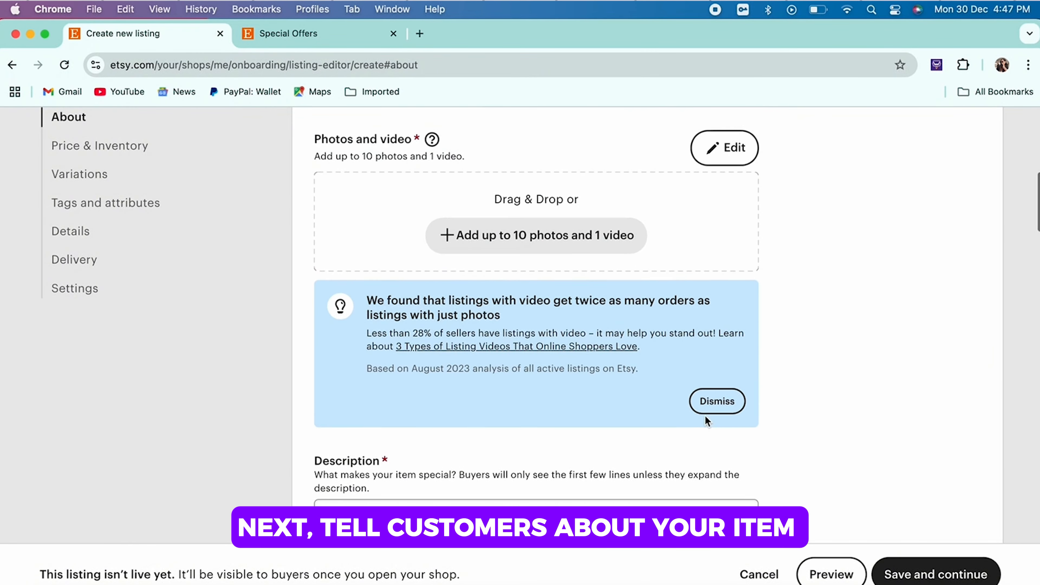
scroll(704, 416, "up", 10)
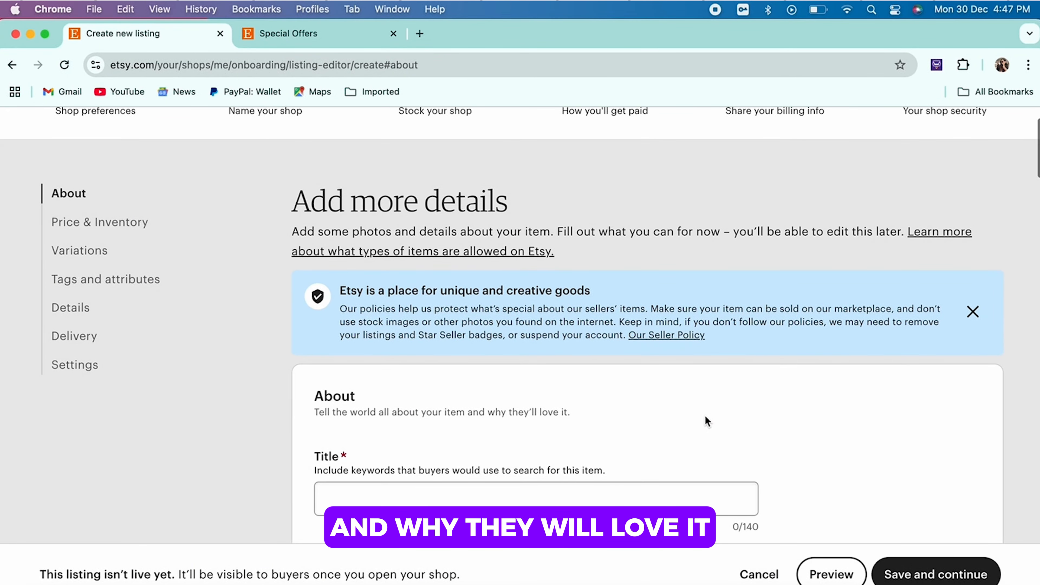
scroll(705, 419, "down", 3)
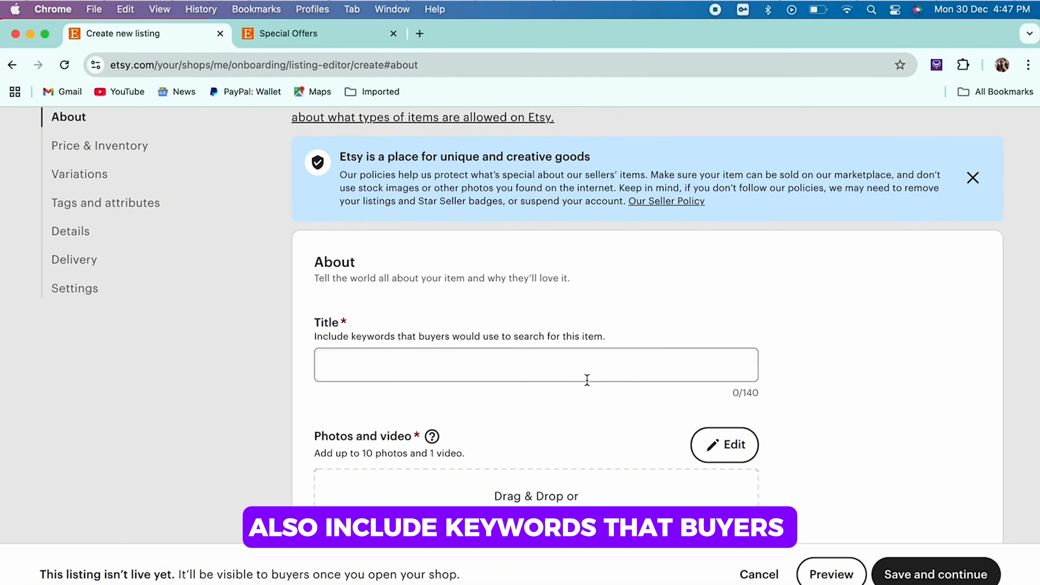
left_click(592, 363)
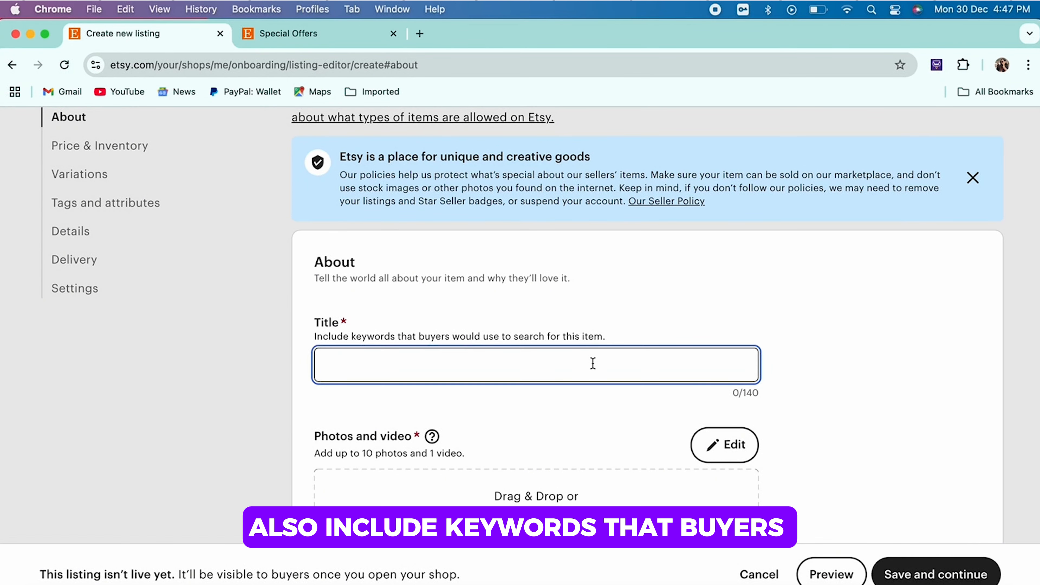
type("Canvas, wall hanging, painting, line art")
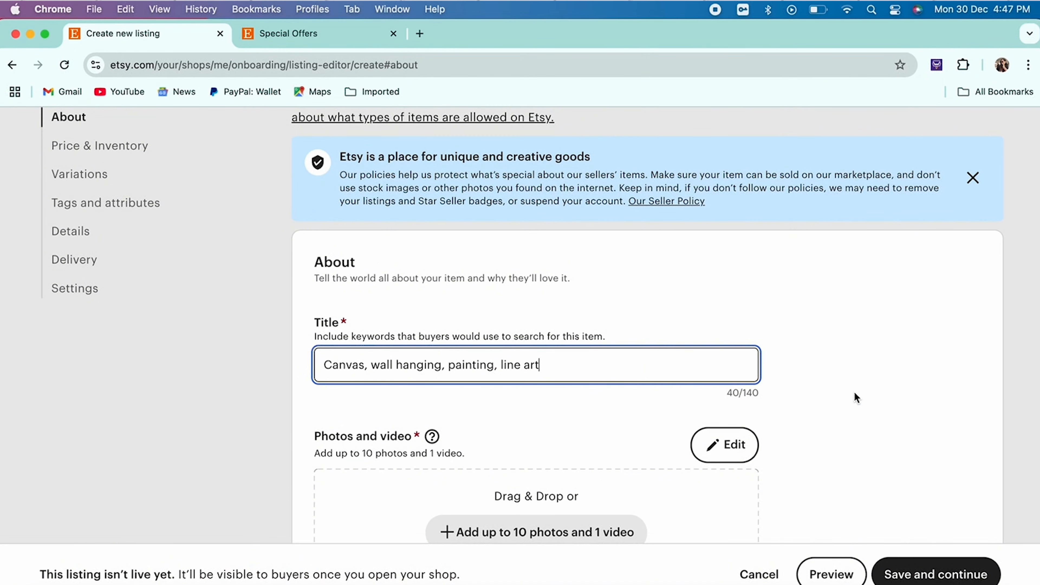
Step: Add ten canvas artwork photos from the Downloads folder to the listing and dismiss the file limit notice
scroll(854, 392, "down", 3)
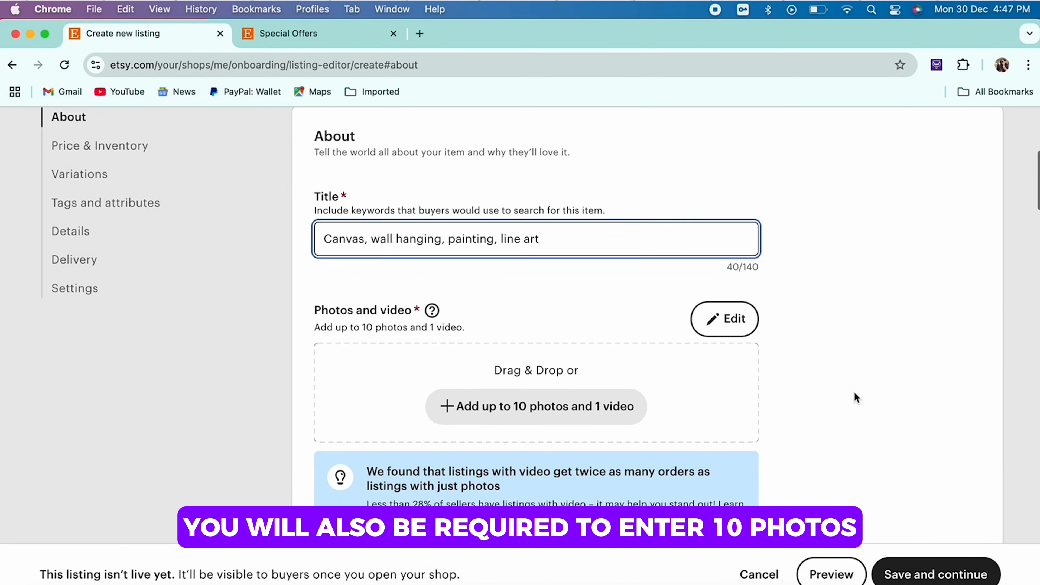
left_click(615, 404)
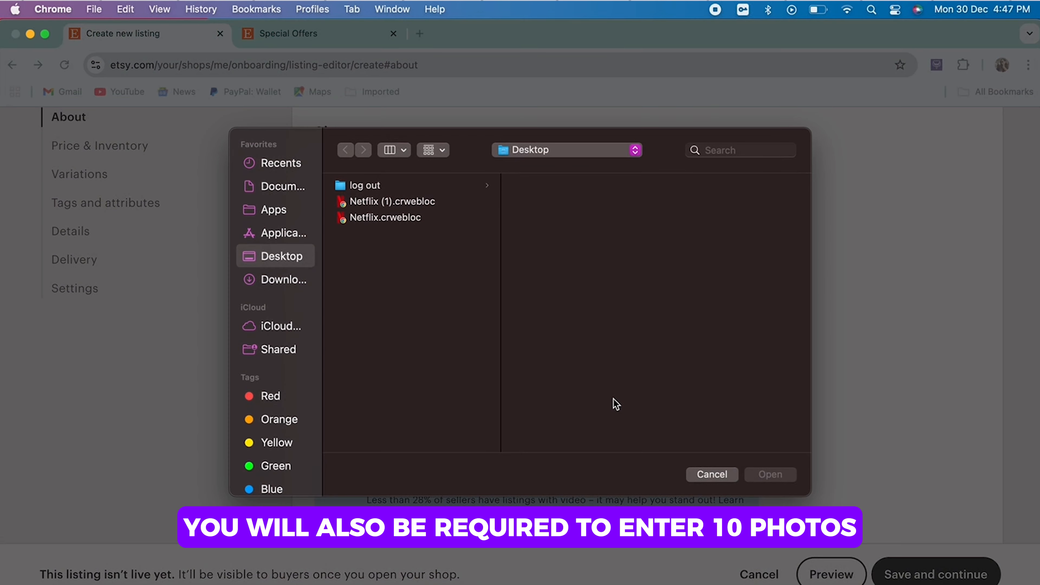
left_click(279, 282)
left_click_drag(325, 404, 324, 299)
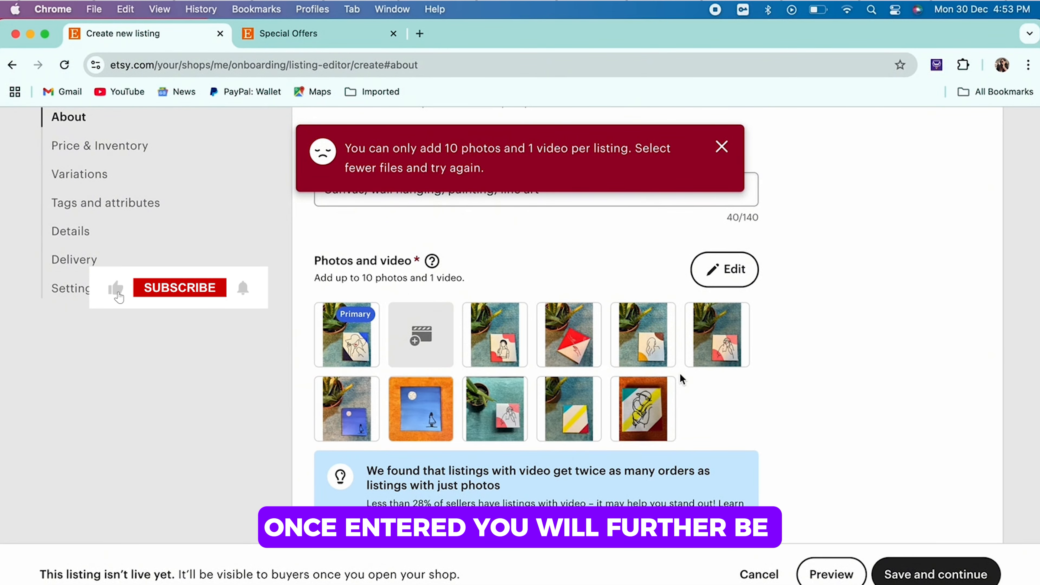
scroll(679, 373, "down", 5)
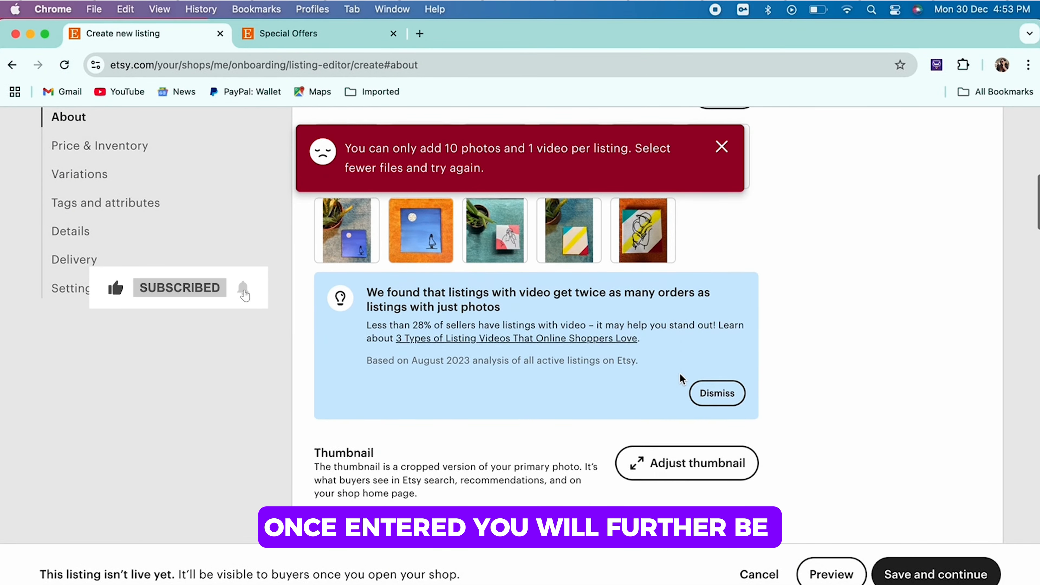
left_click(717, 299)
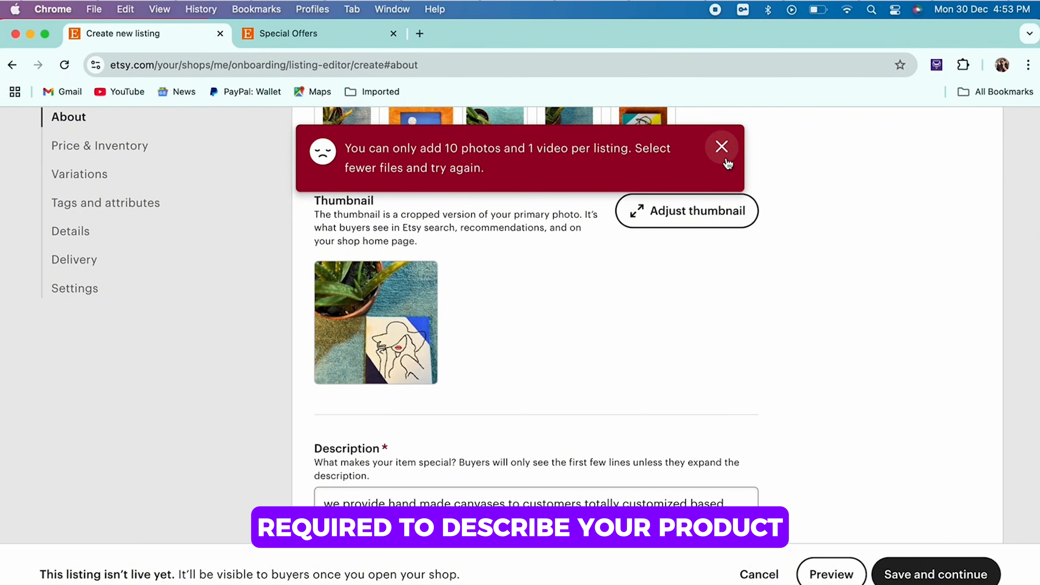
left_click(722, 146)
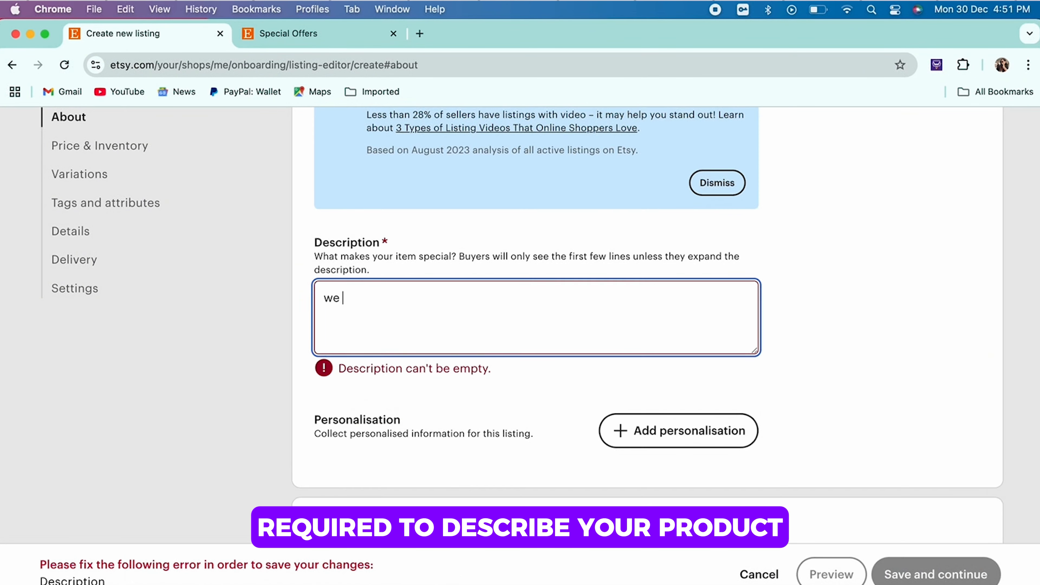
Step: Write the listing description "we provide hand made canvases to customers totally customized baseed."
type("pe")
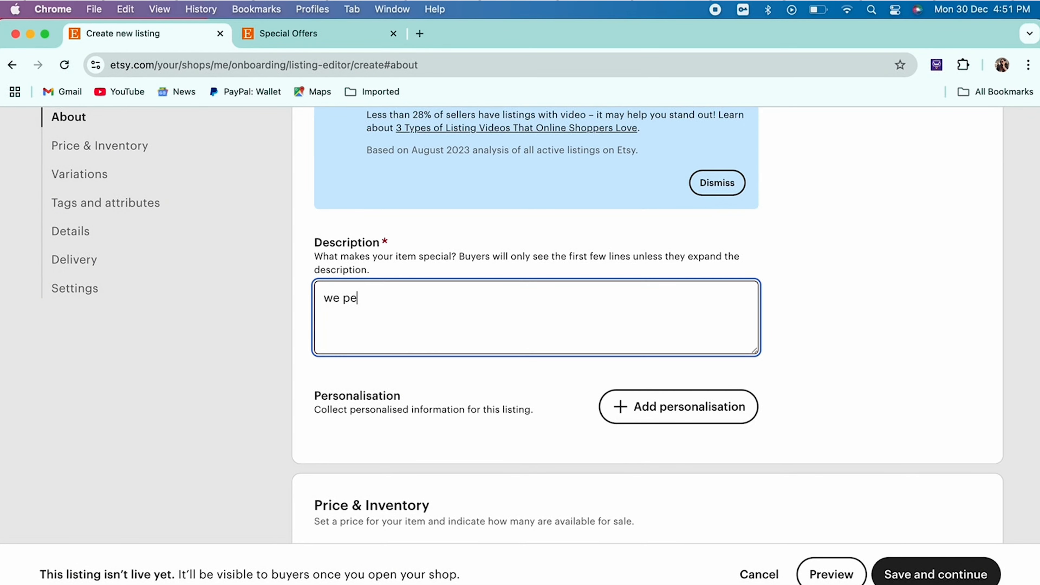
key("BackSpace")
type("rovide canvase")
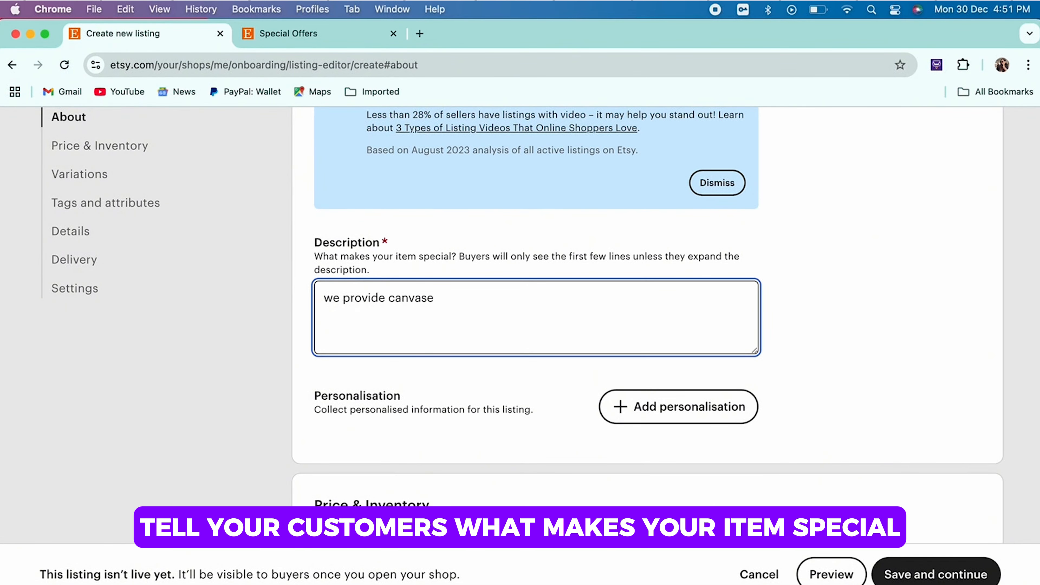
key("BackSpace")
key("BackSpace")
key("BackSpace")
key("BackSpace")
key("BackSpace")
key("BackSpace")
key("BackSpace")
type("hand made can")
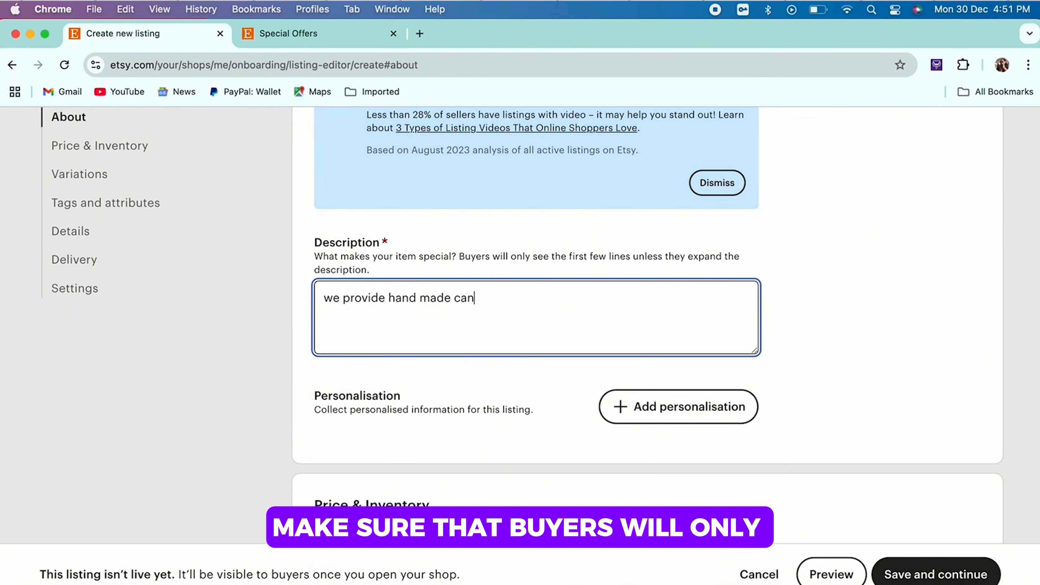
type("vsa")
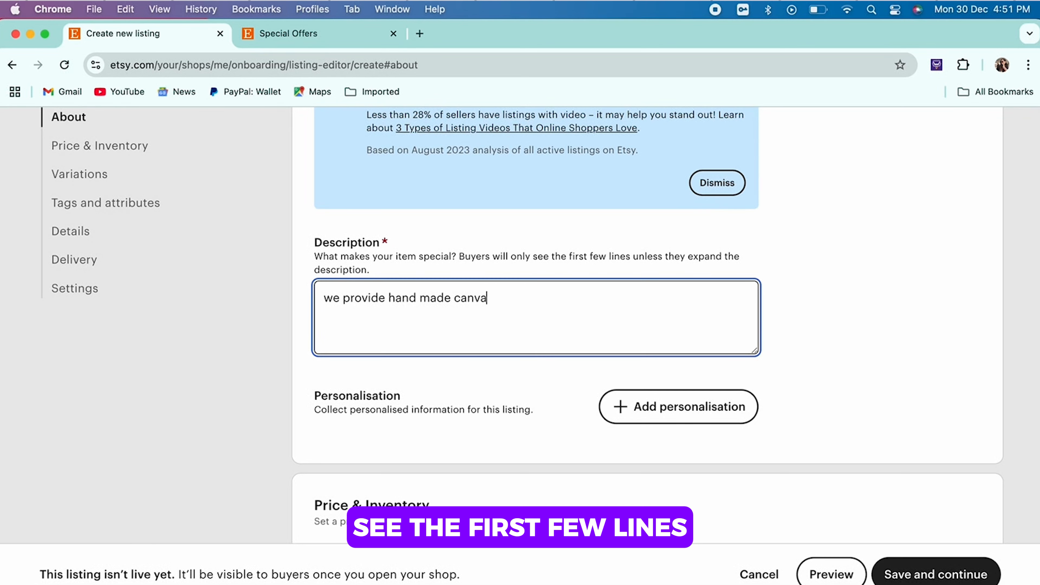
type("es to")
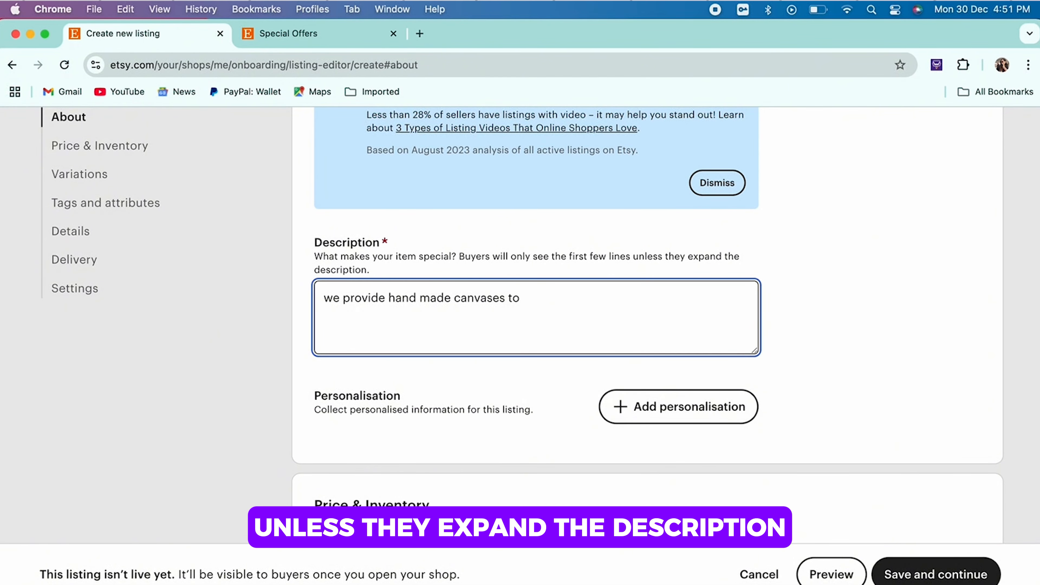
type(" customers ")
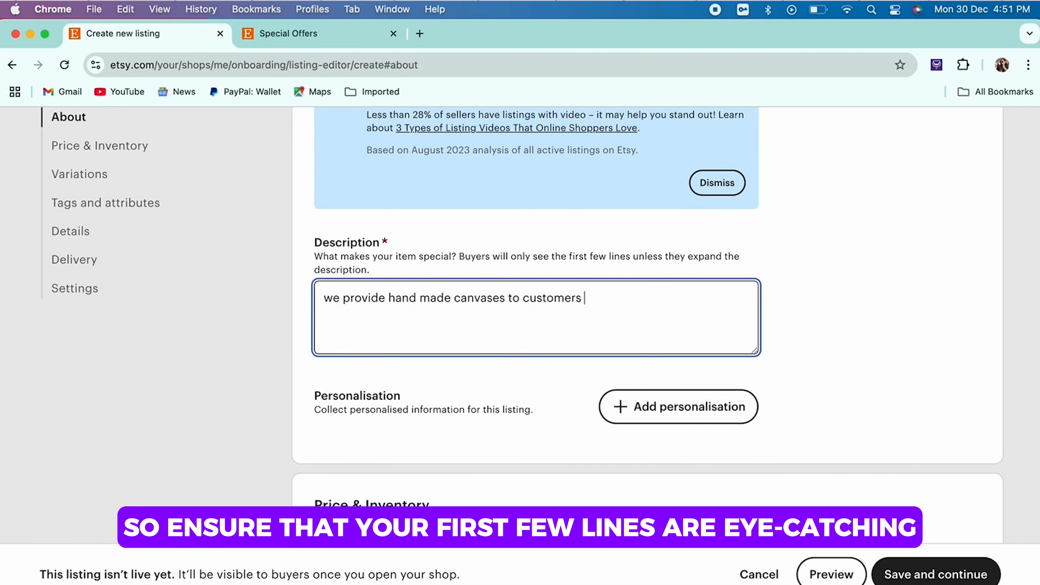
type("totally cuati")
type("ized ")
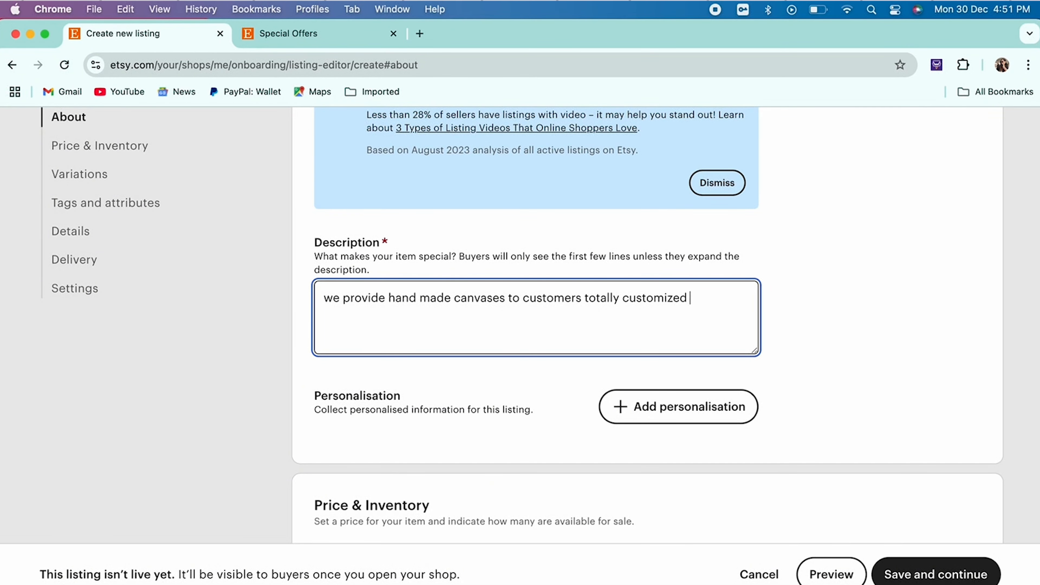
type("baseed.")
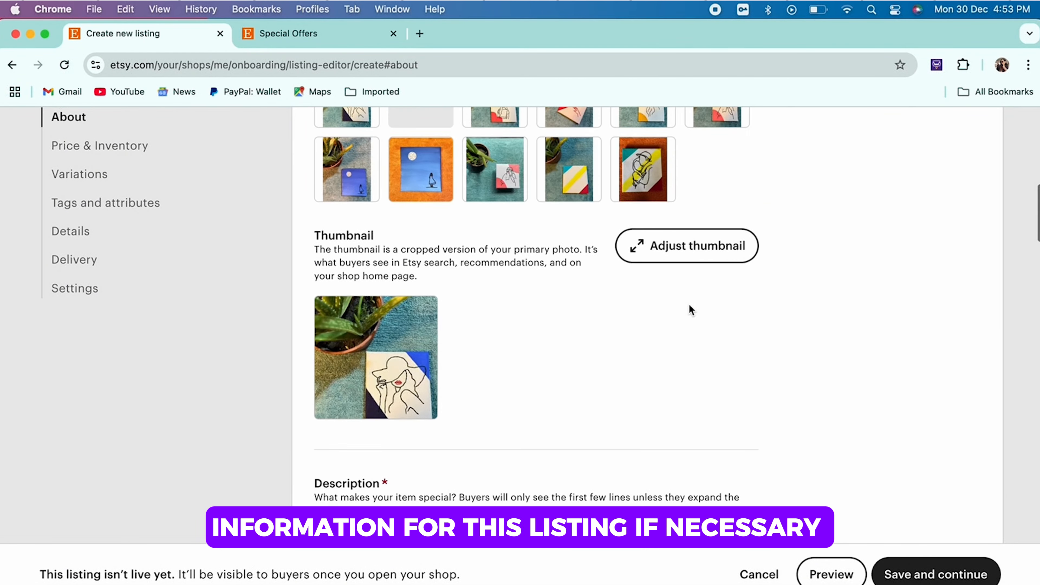
Step: Set the listing's available quantity to 3
scroll(689, 305, "up", 1)
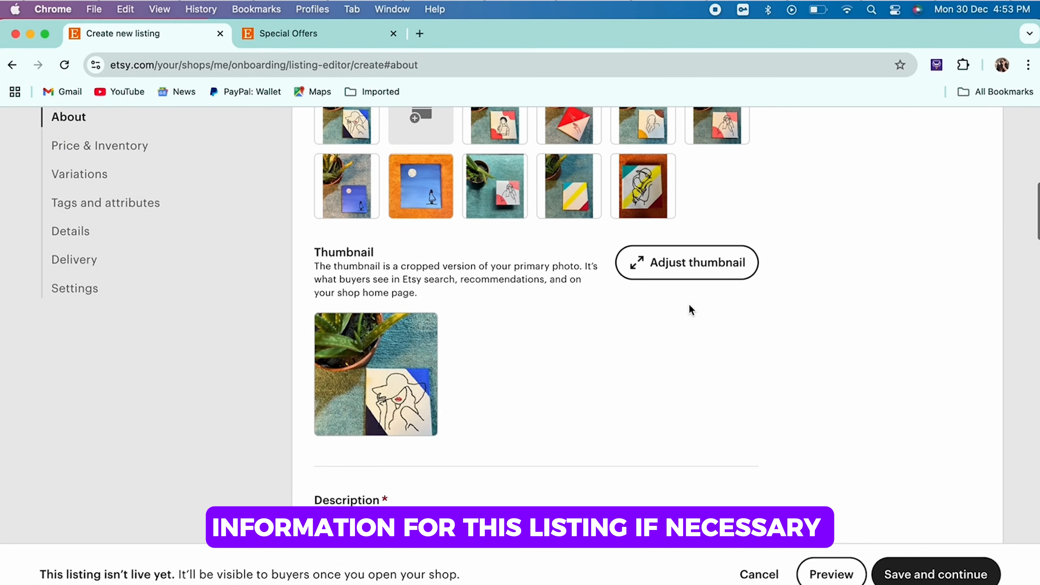
scroll(689, 305, "down", 3)
scroll(690, 307, "down", 8)
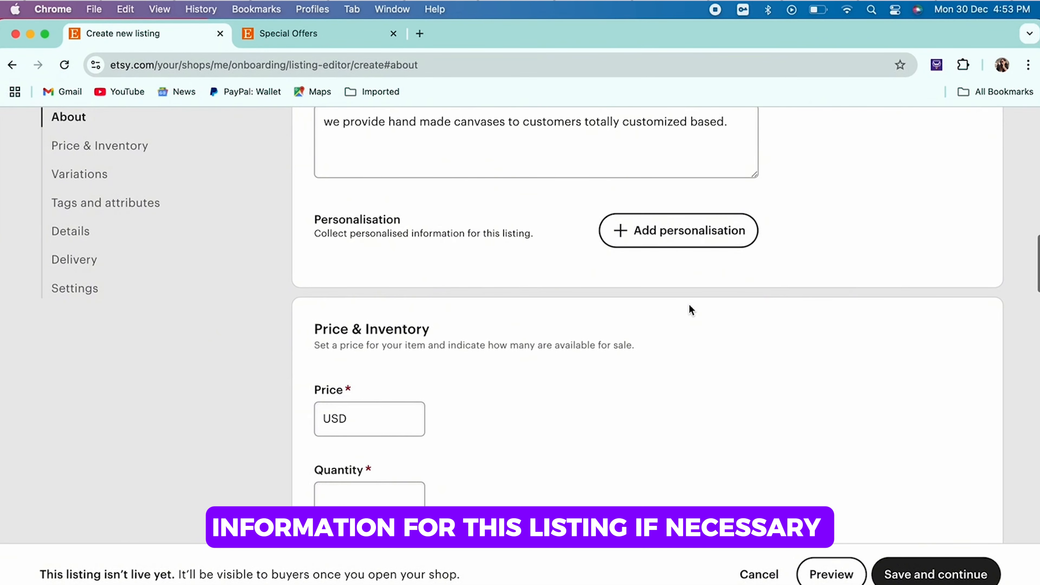
scroll(689, 310, "down", 3)
left_click(366, 330)
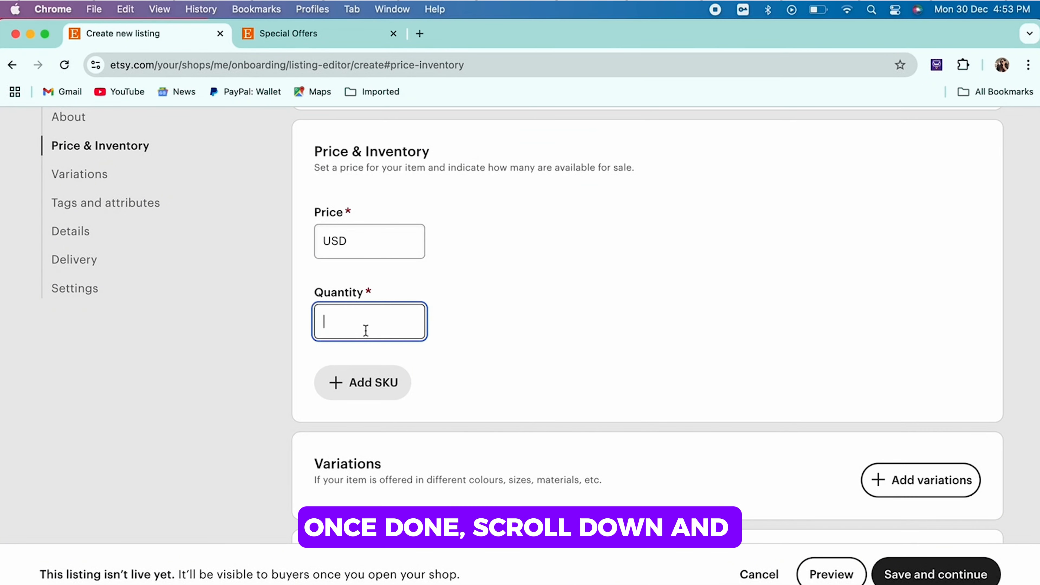
type("3")
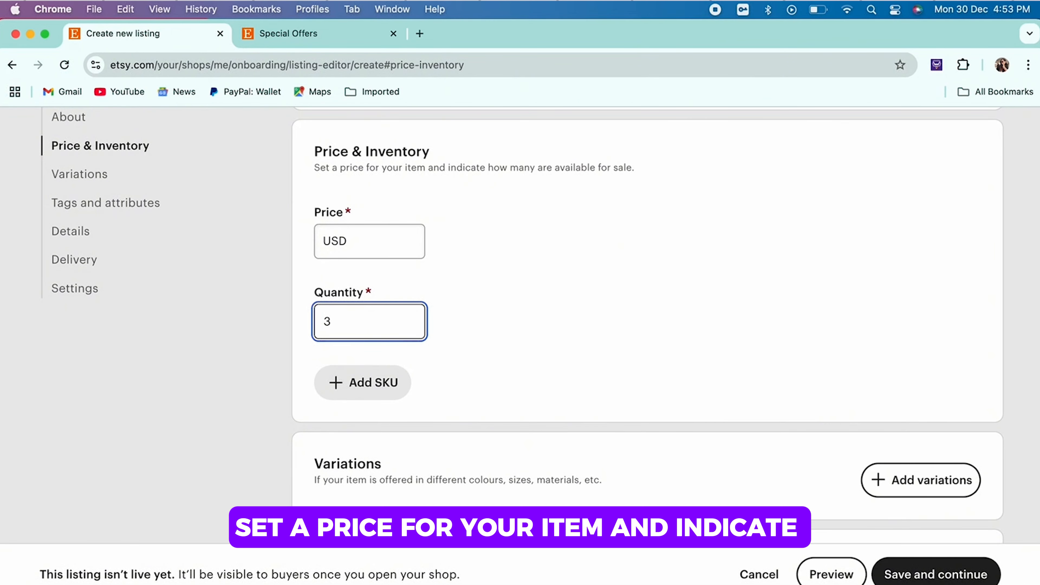
right_click(529, 319)
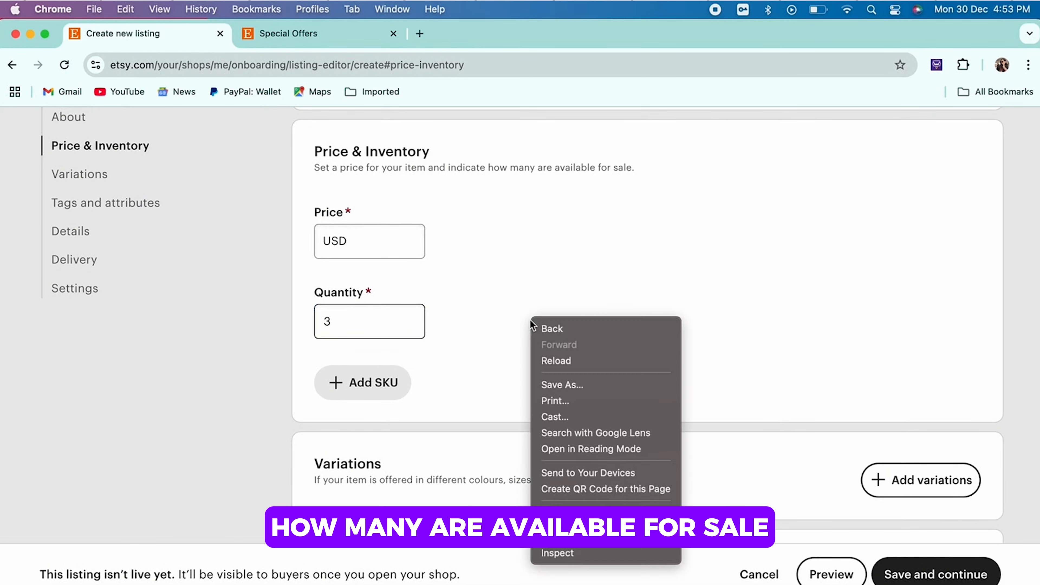
left_click(530, 319)
scroll(530, 320, "down", 2)
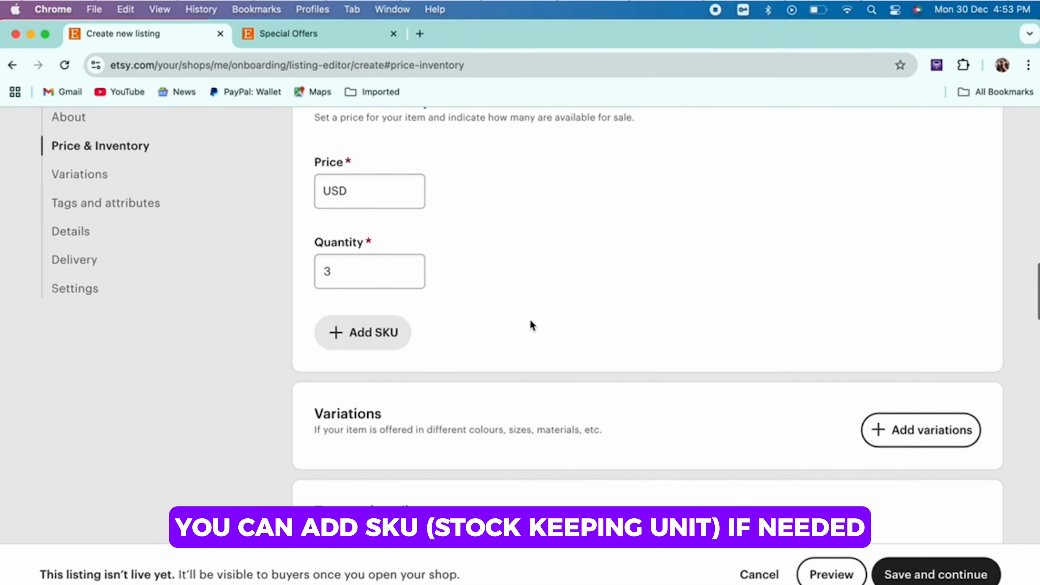
scroll(530, 320, "down", 3)
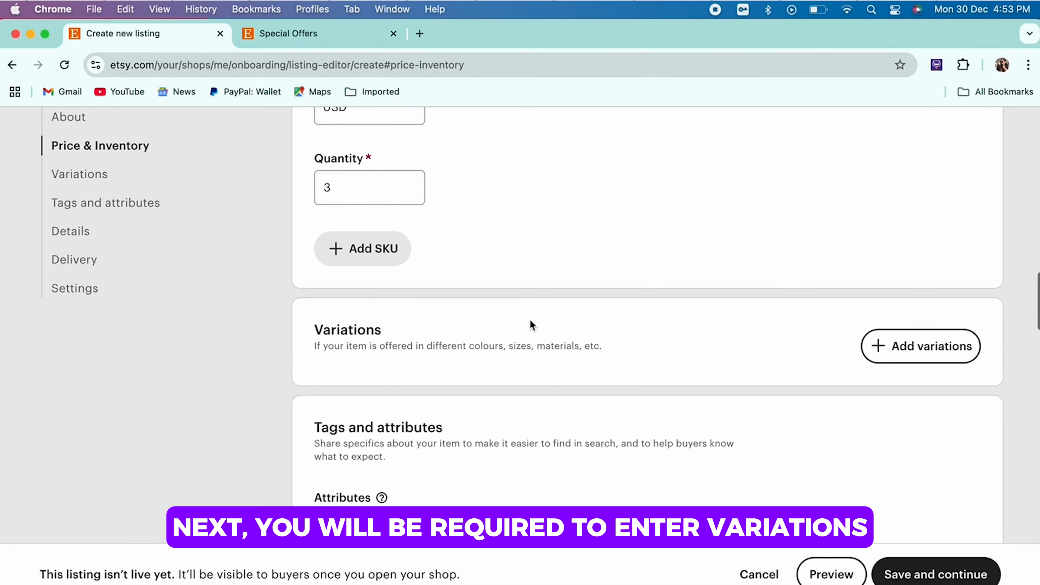
scroll(593, 346, "down", 3)
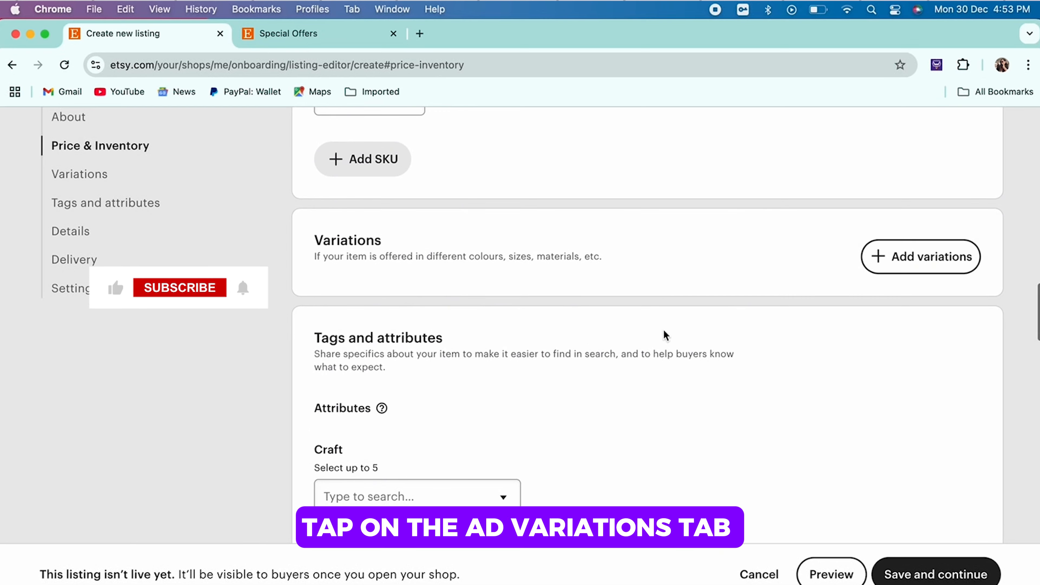
left_click(926, 252)
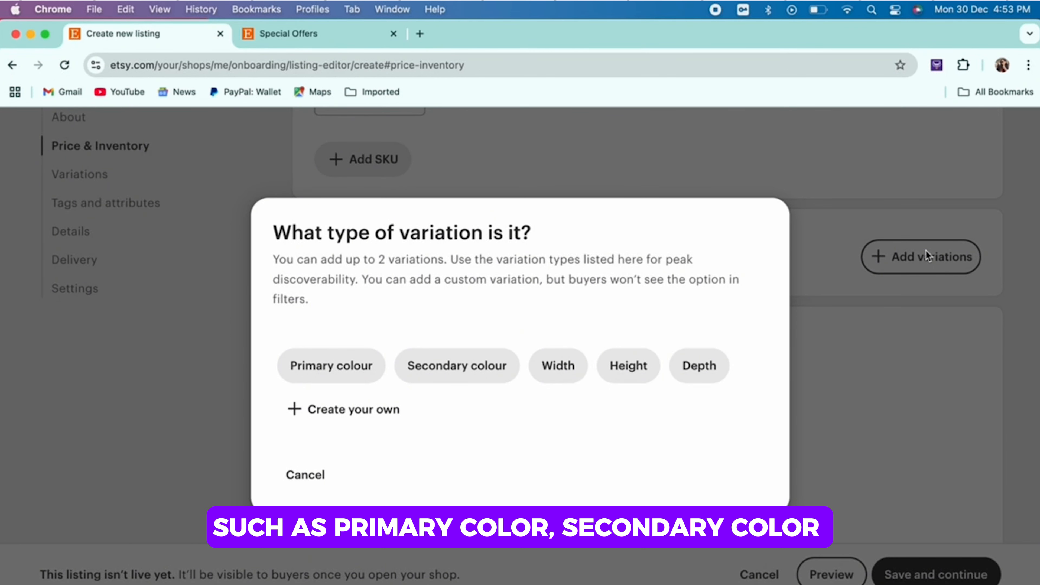
left_click(350, 373)
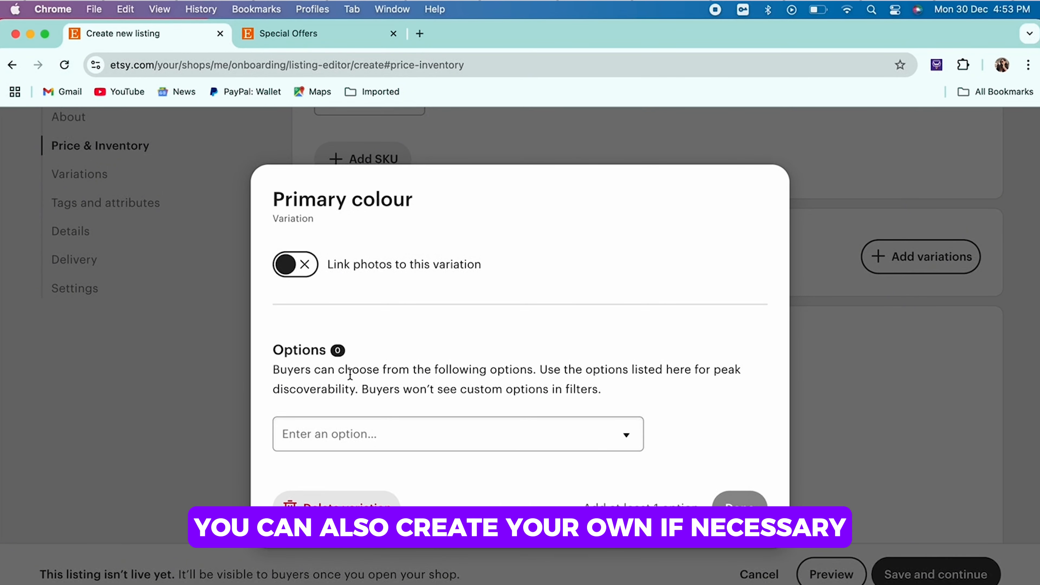
left_click(337, 508)
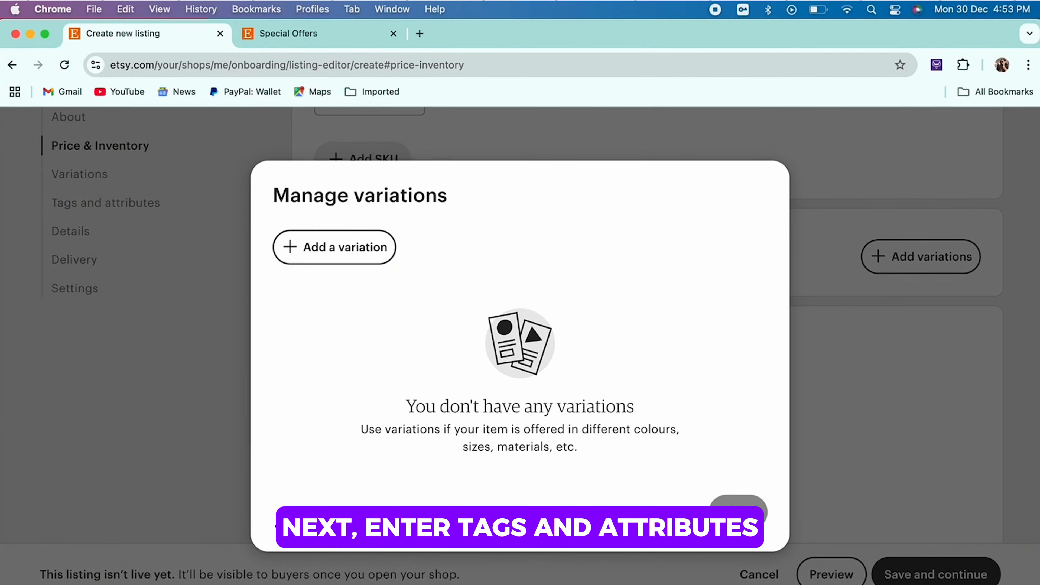
left_click(305, 512)
Step: Select 3D printing, Calligraphy, Carving & whittling and Colouring as the listing's craft attributes
scroll(490, 363, "down", 2)
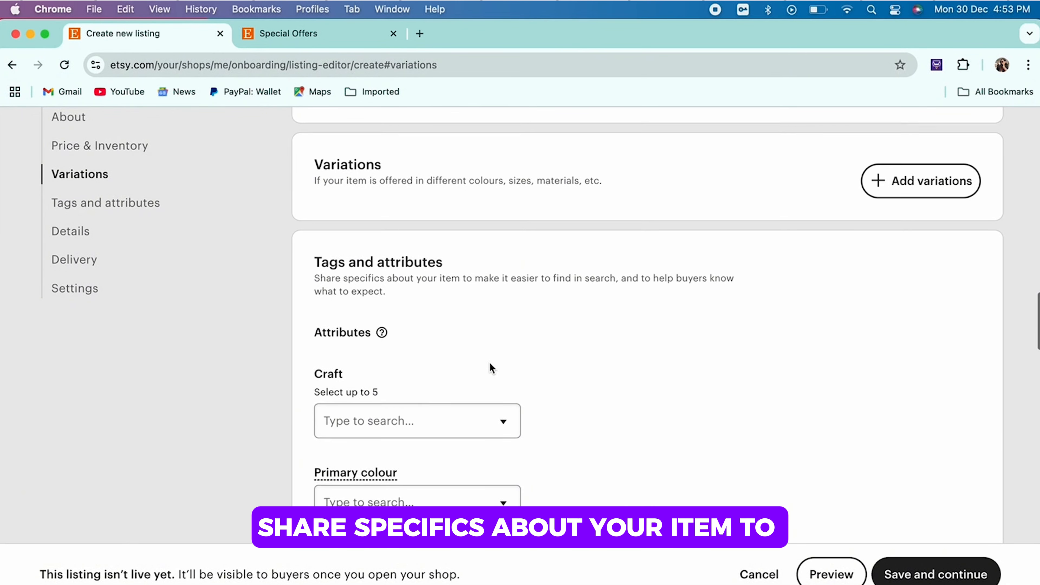
left_click(436, 363)
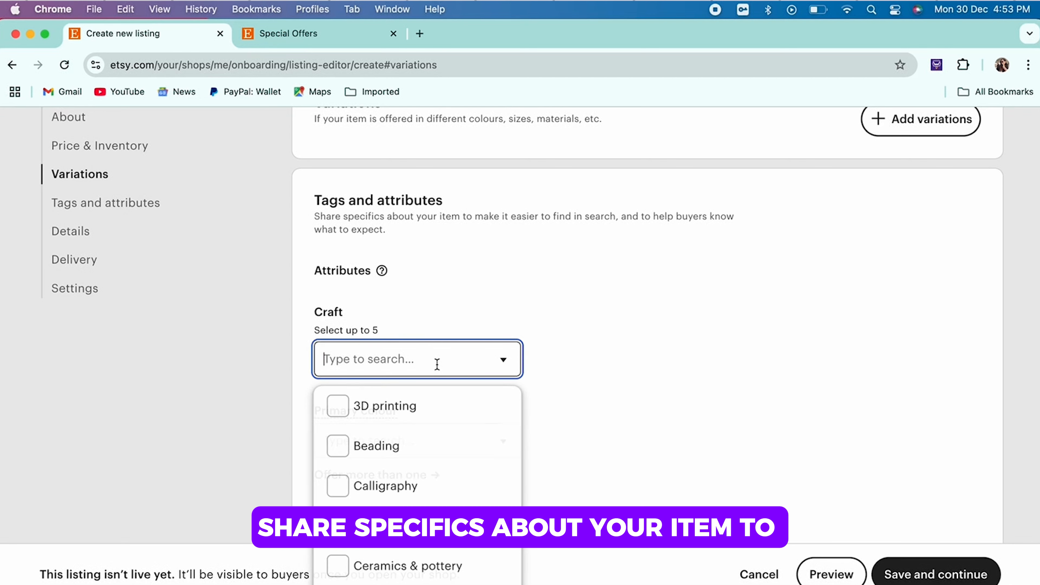
left_click(420, 404)
scroll(418, 410, "down", 2)
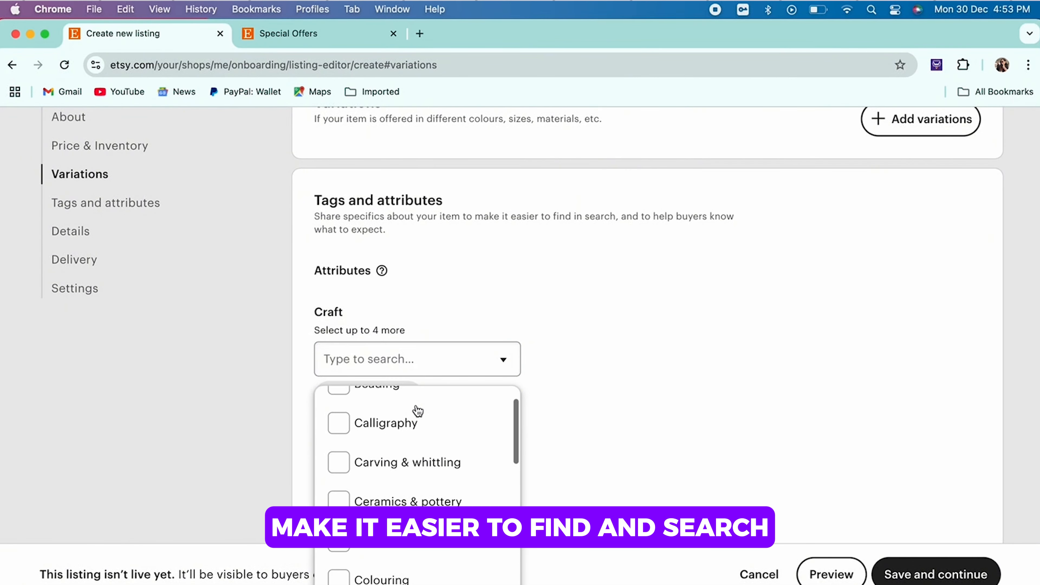
left_click(416, 413)
left_click(411, 449)
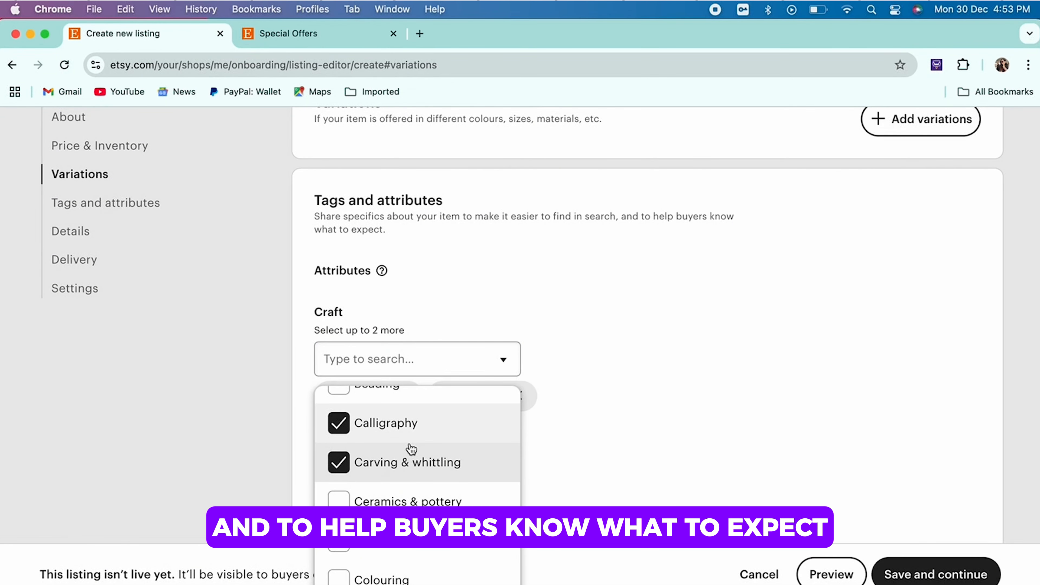
scroll(416, 475, "down", 2)
left_click(420, 504)
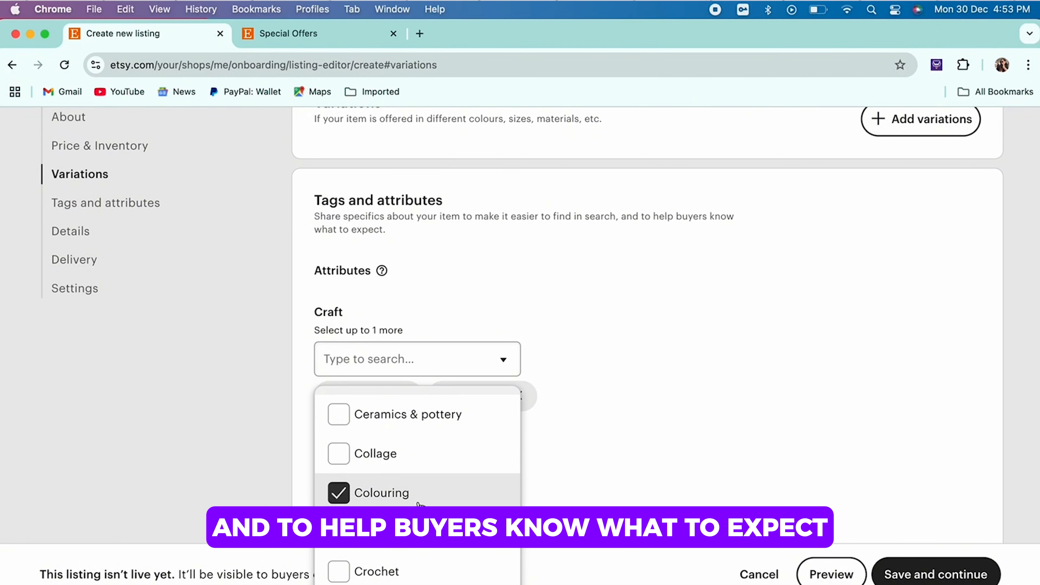
left_click(598, 433)
Step: Set the listing's primary colour to Beige and its secondary colour to Blue
scroll(598, 433, "down", 5)
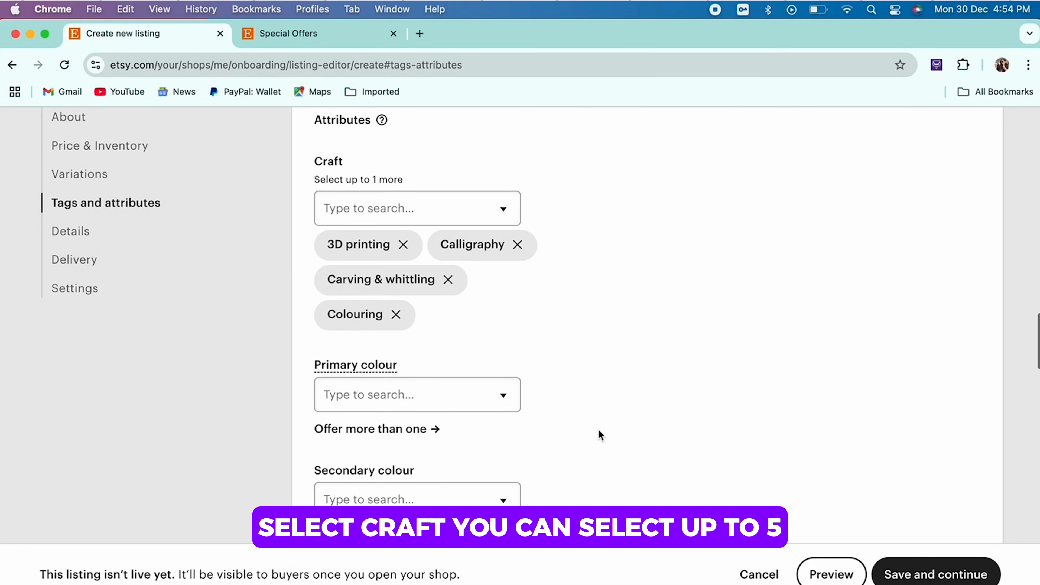
left_click(409, 393)
left_click(389, 450)
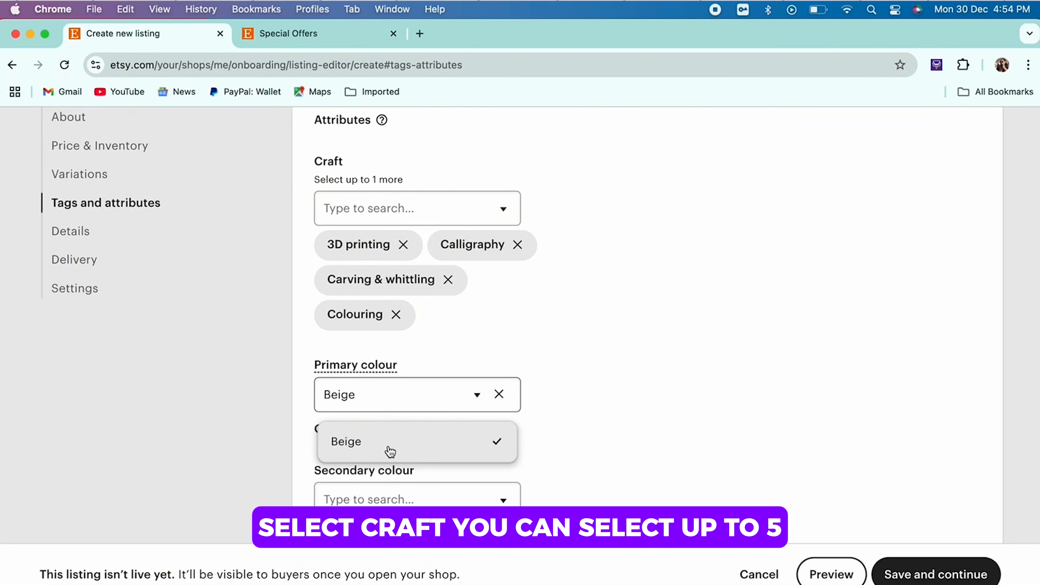
scroll(401, 405, "down", 4)
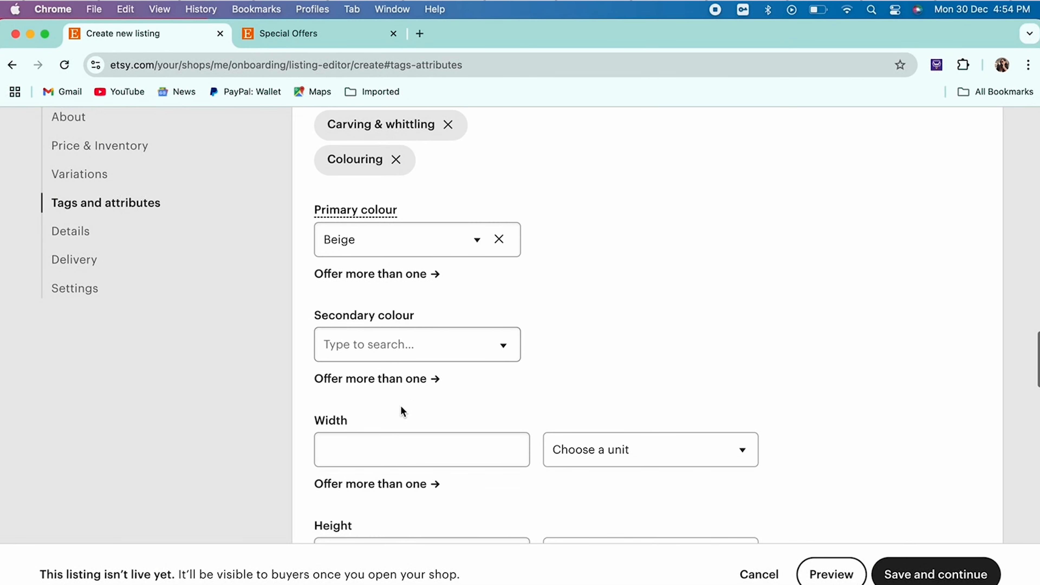
left_click(415, 248)
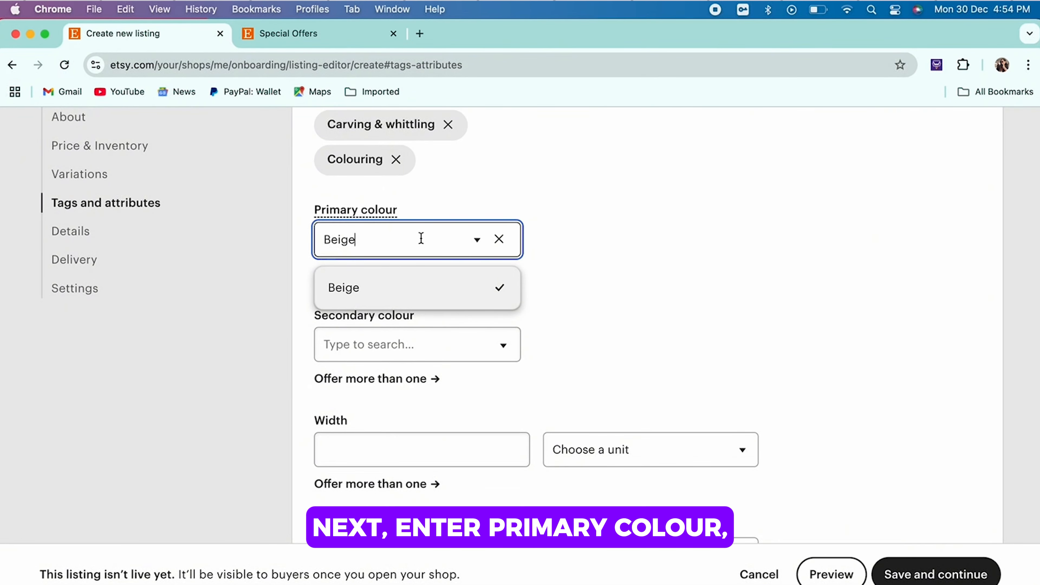
left_click(393, 345)
left_click(371, 481)
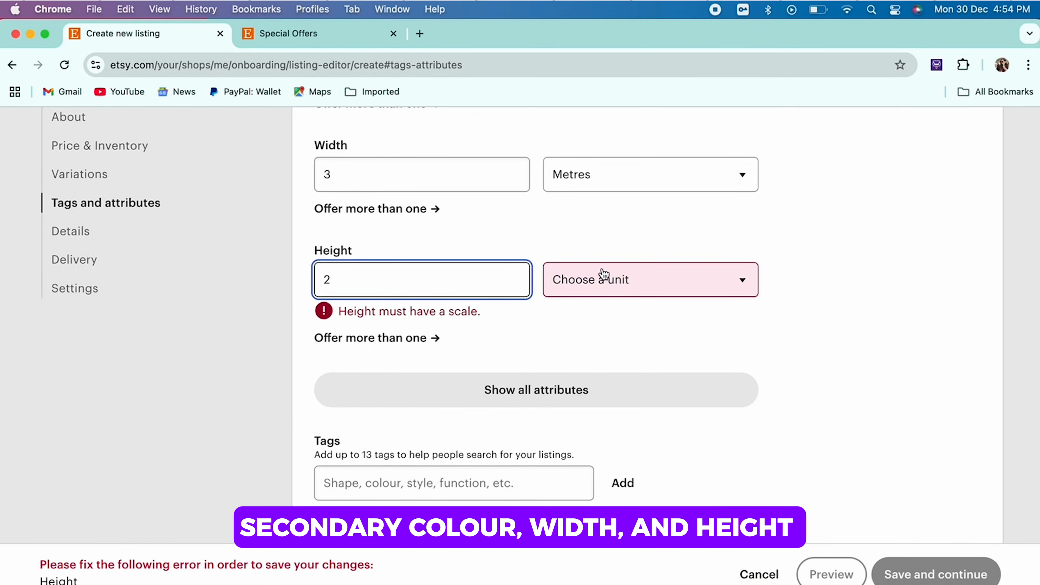
Step: Set the item's width to 3 metres and its height to 2 metres
left_click(599, 279)
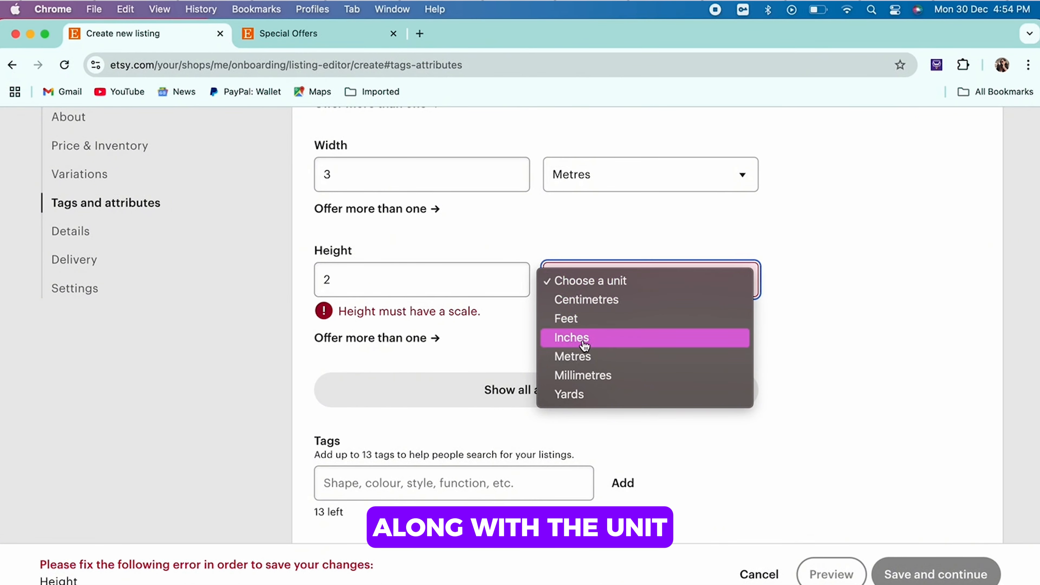
left_click(582, 356)
Step: Enter "Square, black" as the tags text for the listing
scroll(581, 361, "down", 5)
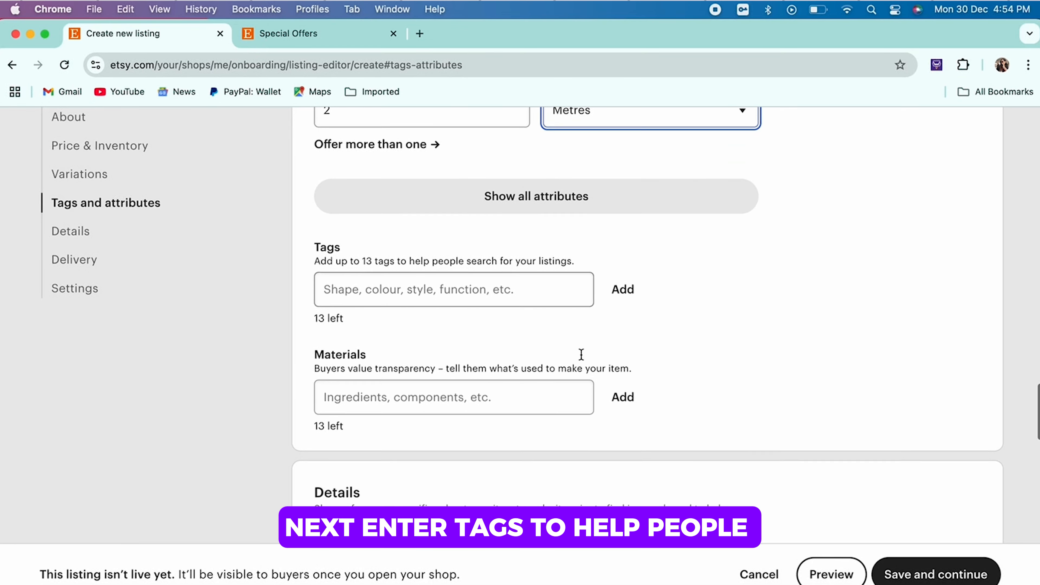
left_click(546, 283)
type("Square, ")
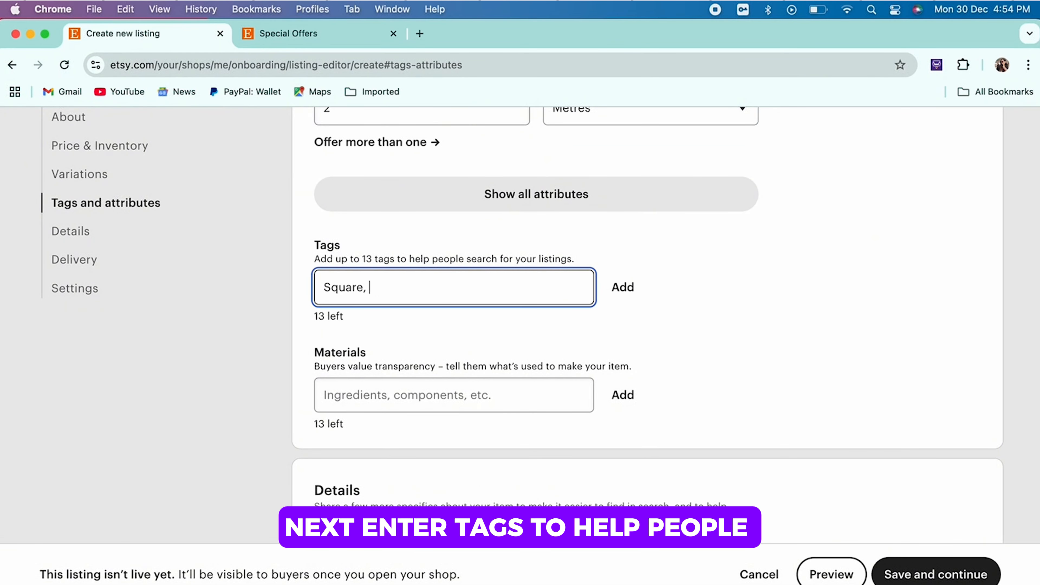
type("black")
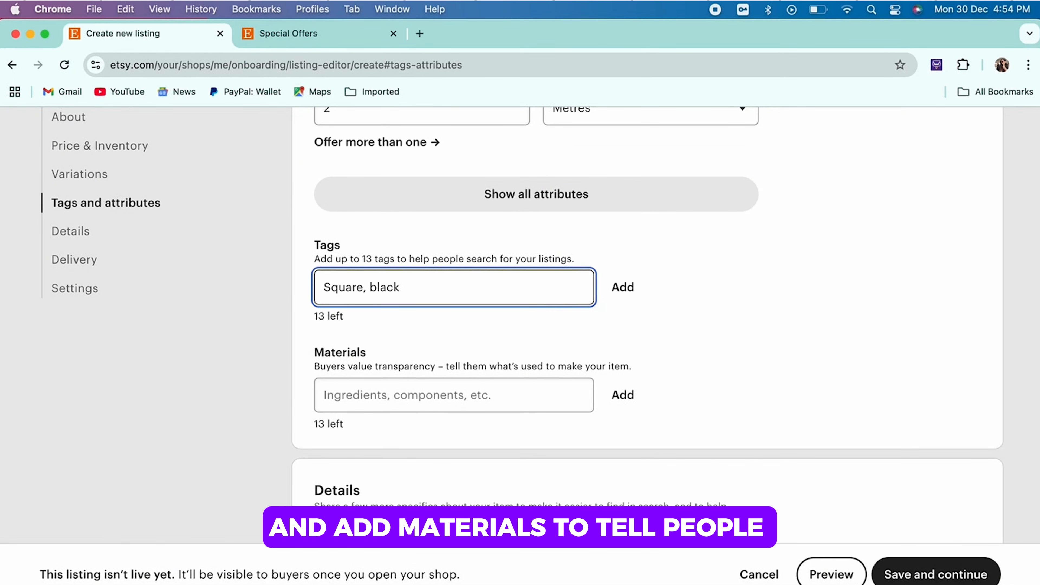
Step: Enter "White canvas" as the material used to make the item
scroll(547, 282, "down", 3)
left_click(511, 319)
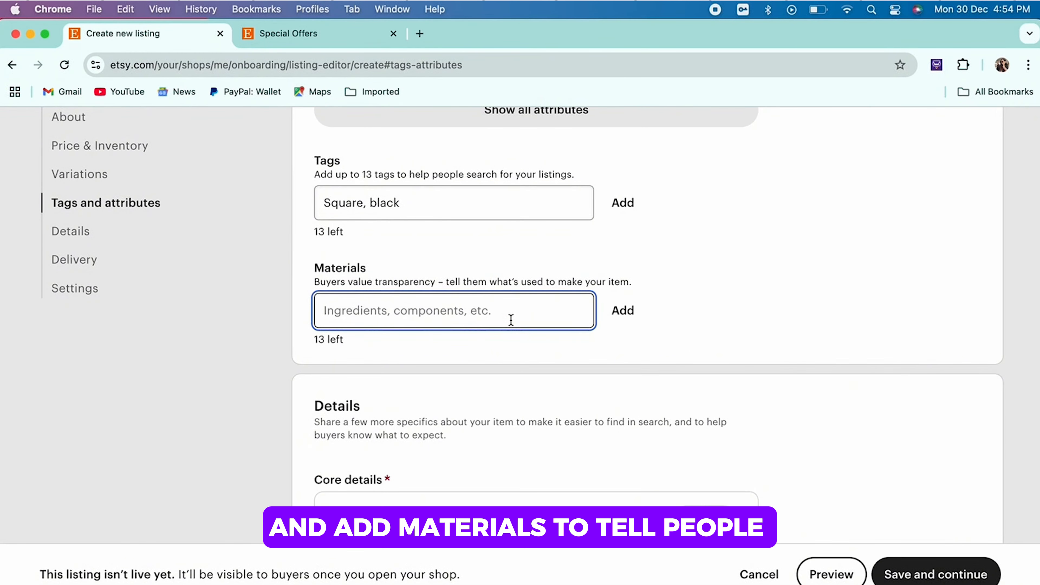
type("Wi")
type("hite canvas")
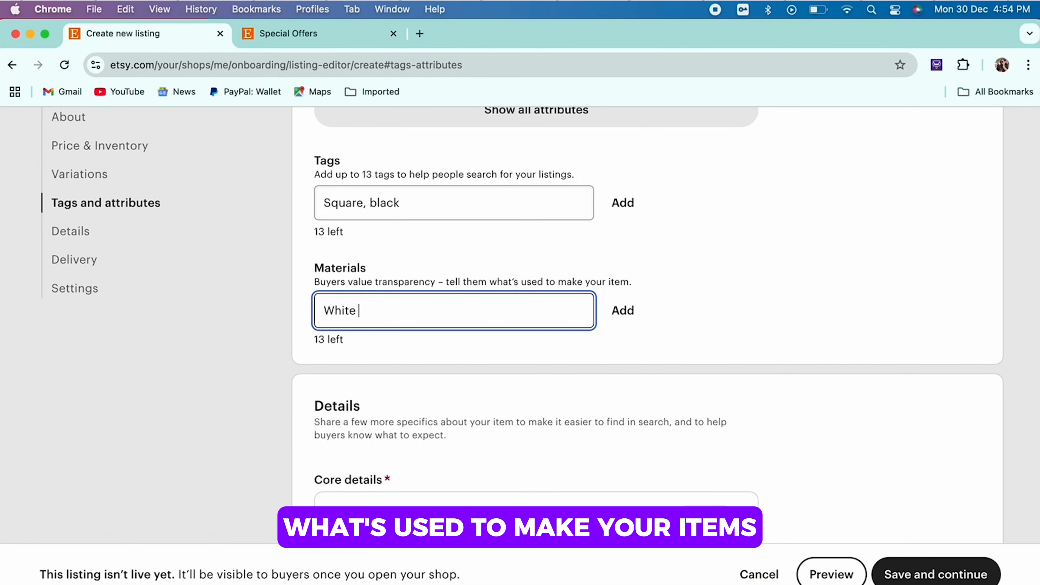
left_click(794, 283)
Step: Search the listing categories for "Canvas" and change the category to Wall Decor under Home & Living, Home Decor
scroll(795, 281, "down", 6)
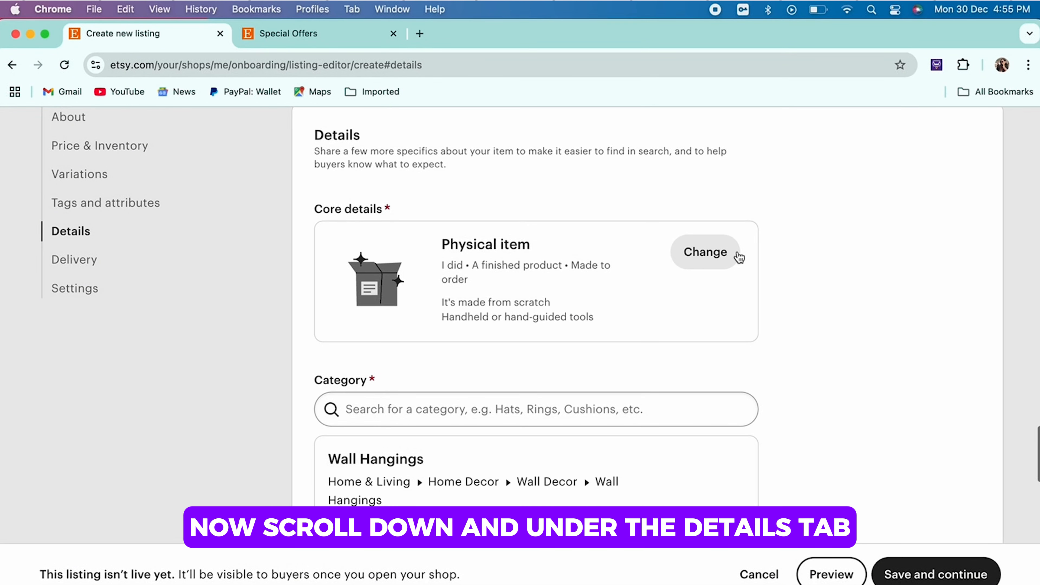
scroll(713, 361, "down", 3)
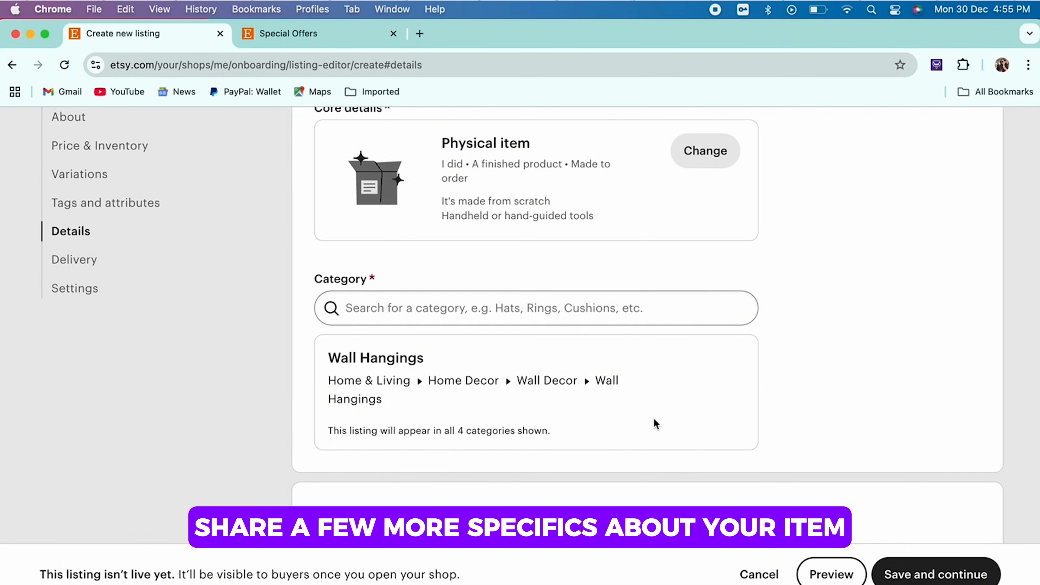
scroll(655, 424, "down", 2)
left_click(632, 251)
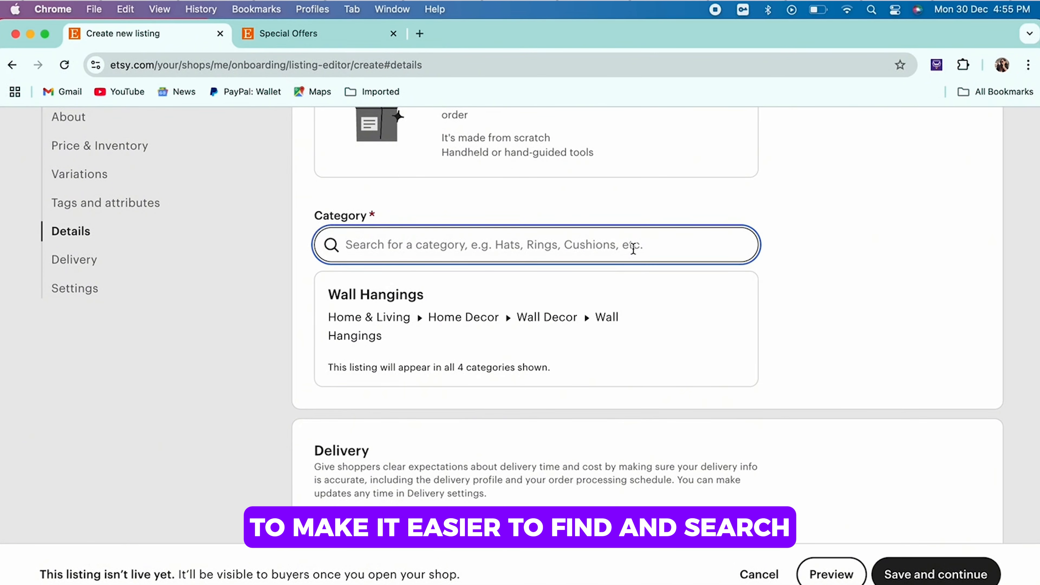
type("Can")
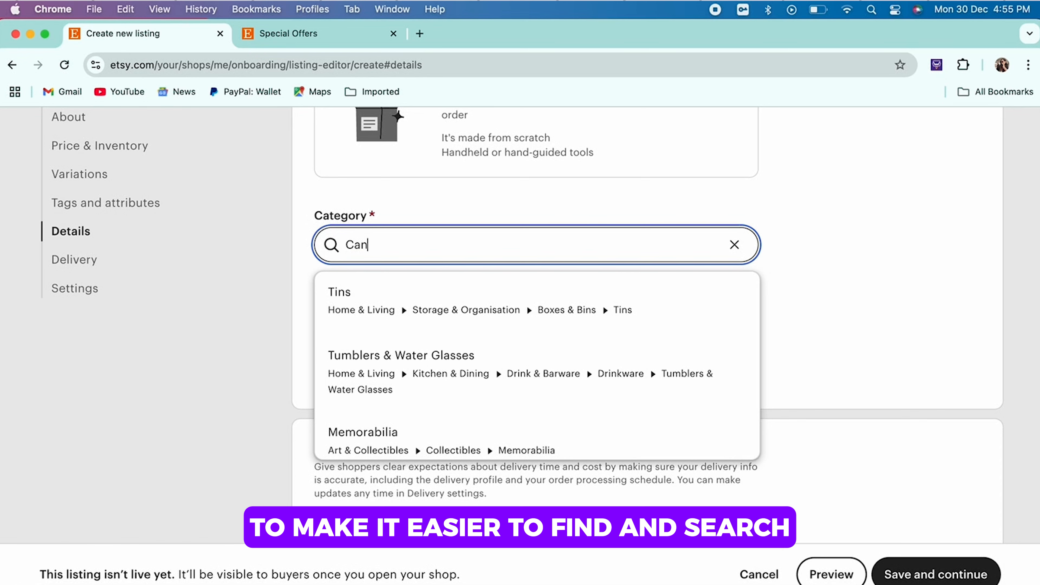
type("vas")
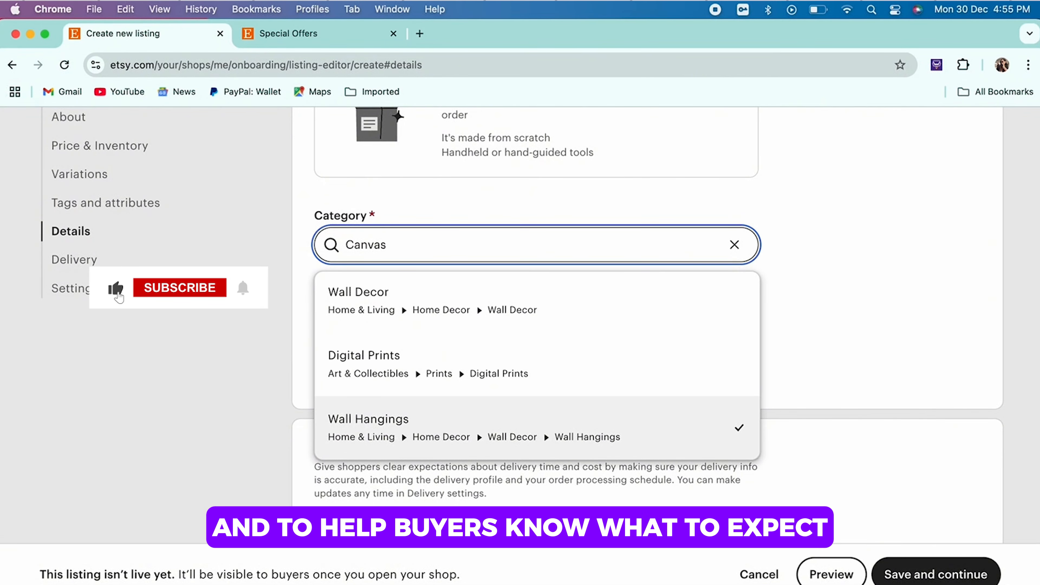
left_click(520, 306)
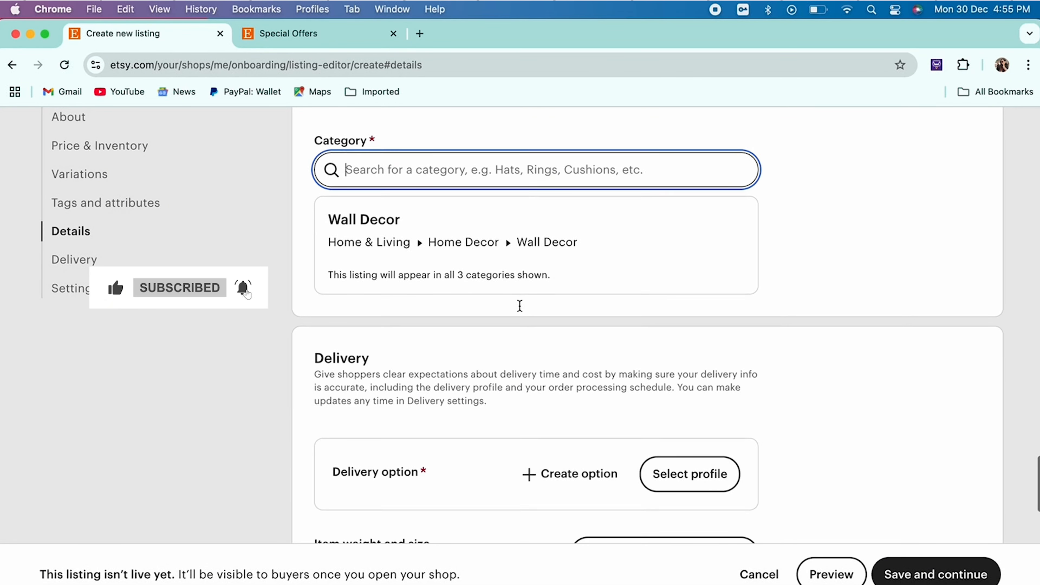
scroll(519, 306, "down", 1)
scroll(520, 306, "down", 1)
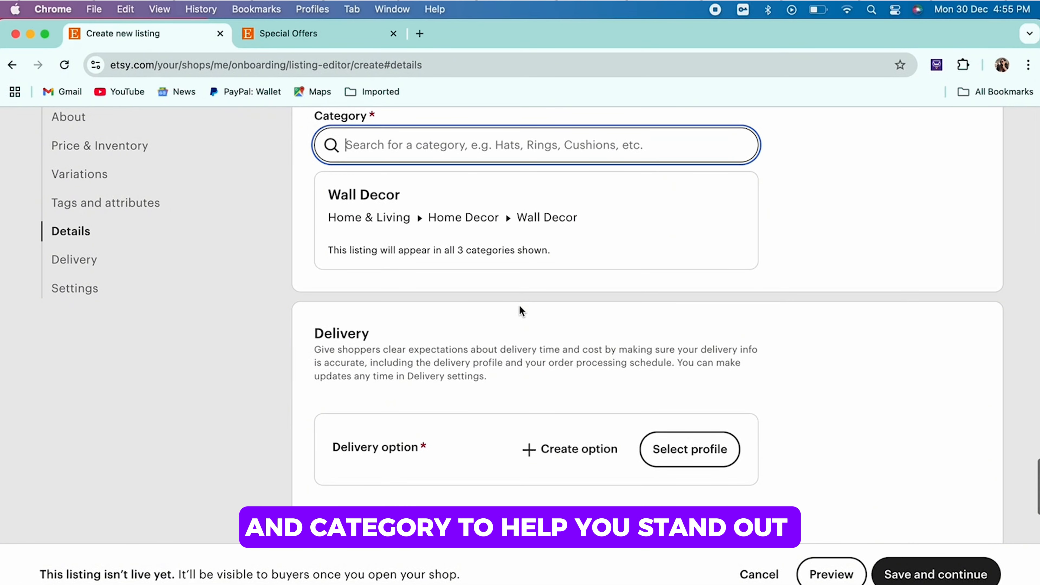
scroll(519, 304, "up", 1)
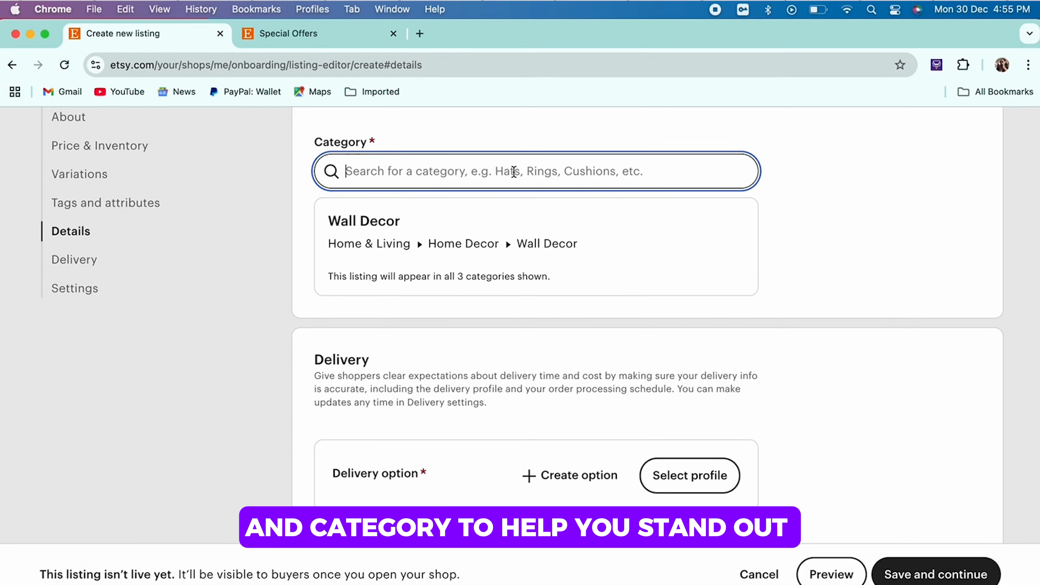
Step: Search the listing categories for "Wa" and proceed to the listing's delivery details
type("Wa")
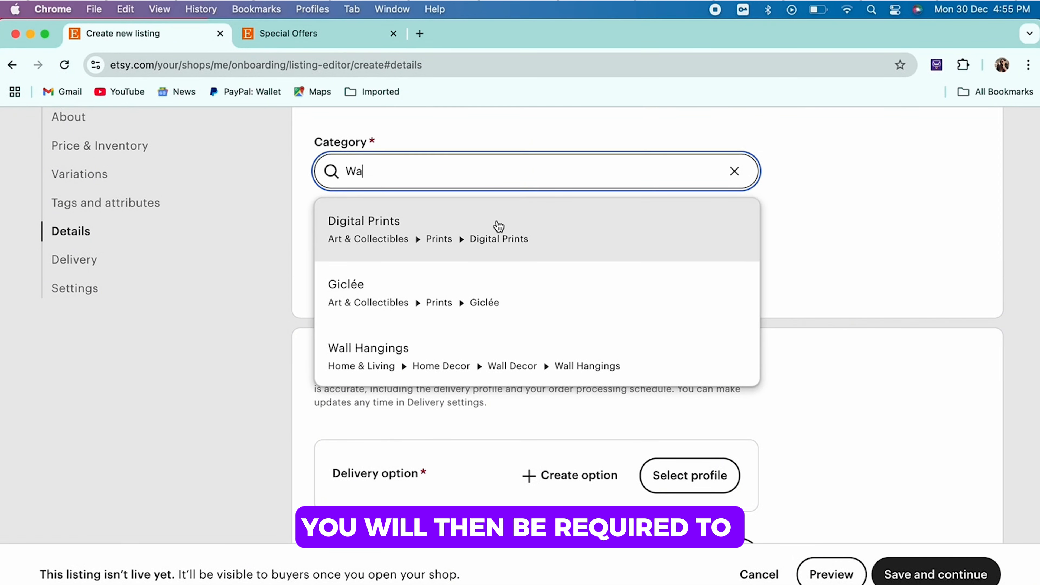
scroll(495, 225, "down", 6)
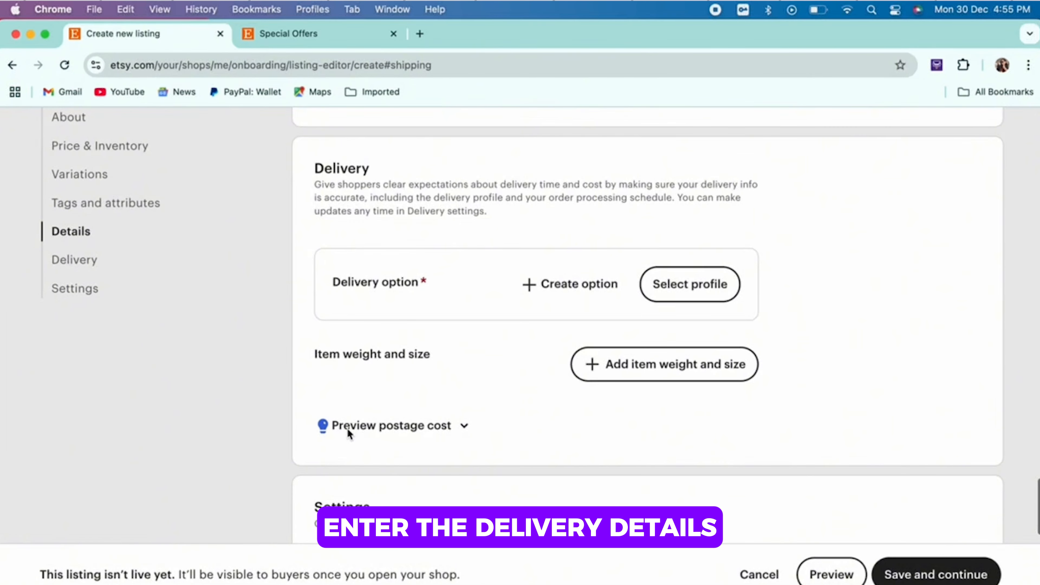
scroll(347, 429, "down", 1)
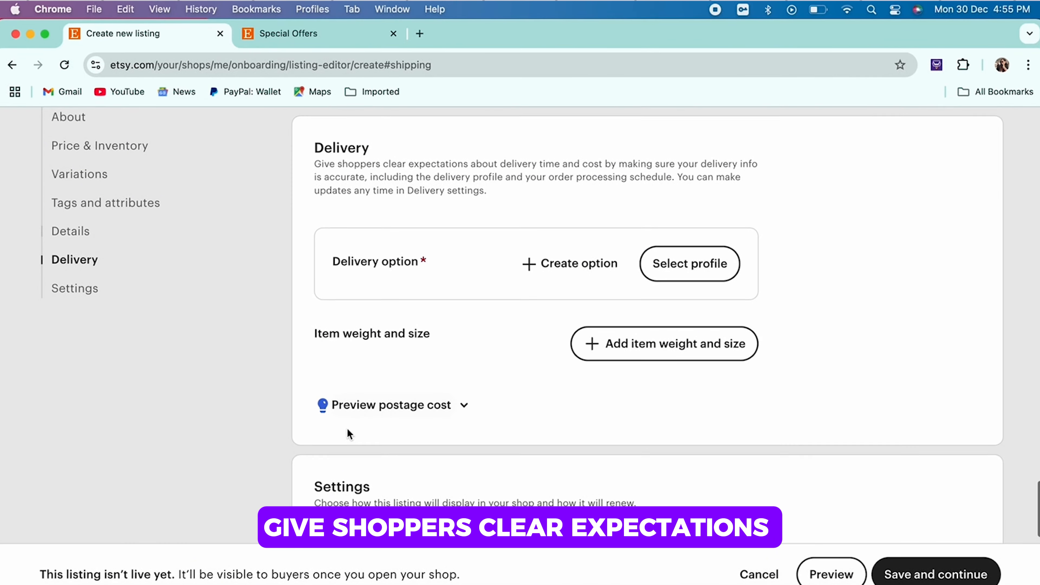
Step: Create a new delivery option for the listing with postage prices entered as fixed amounts manually
left_click(668, 268)
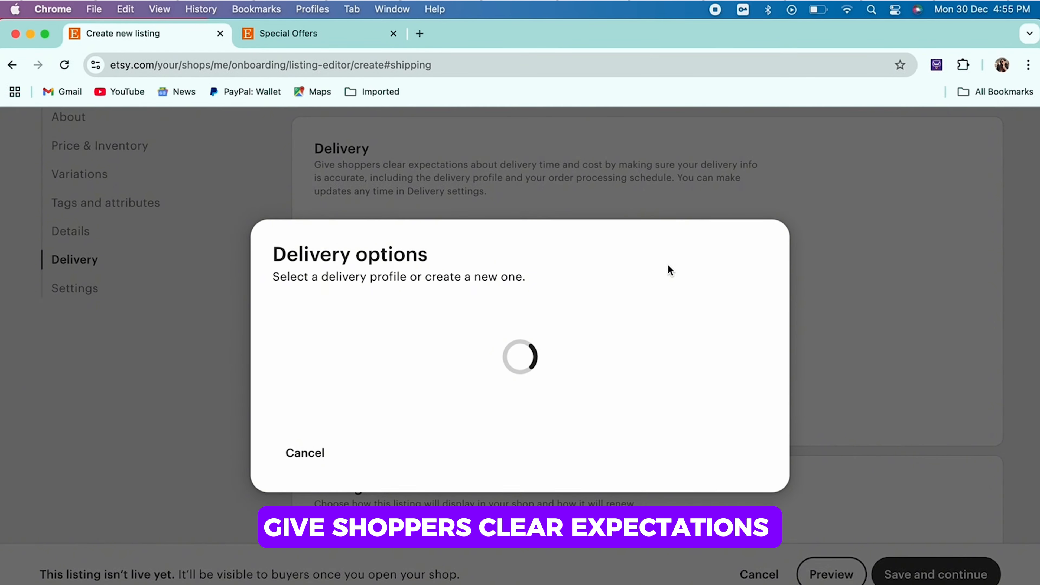
left_click(537, 475)
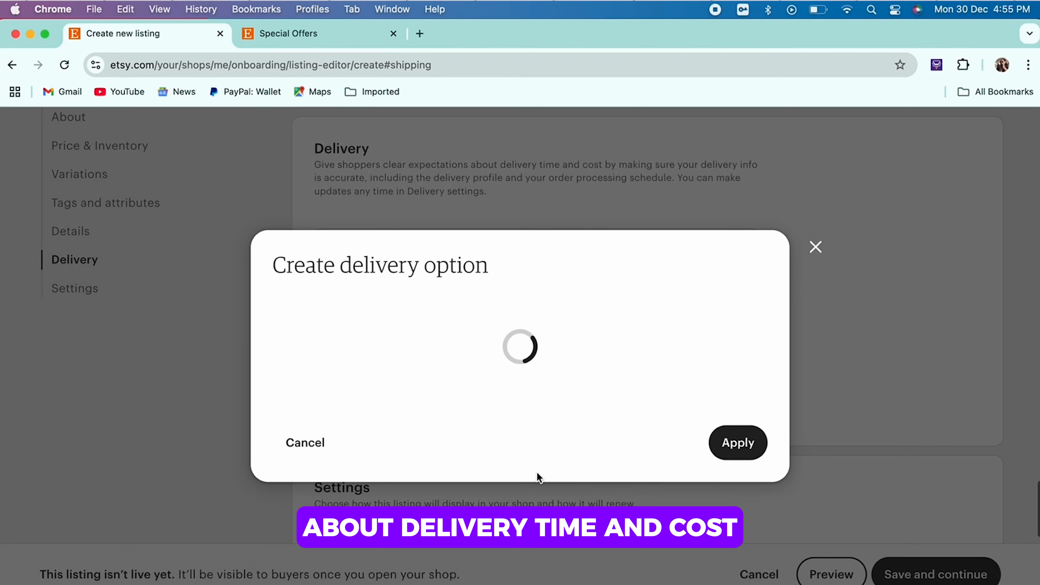
left_click(585, 286)
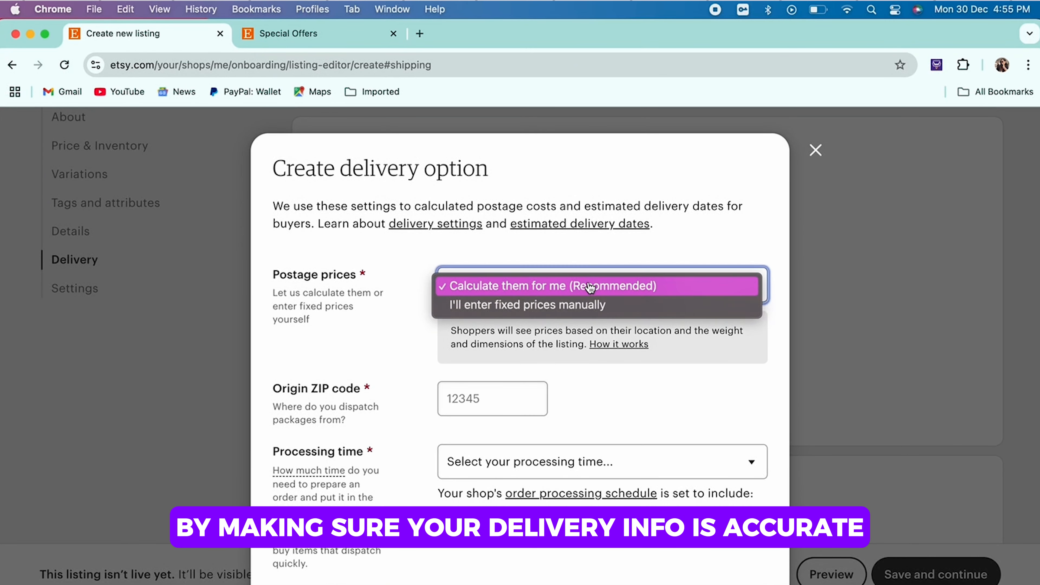
left_click(581, 306)
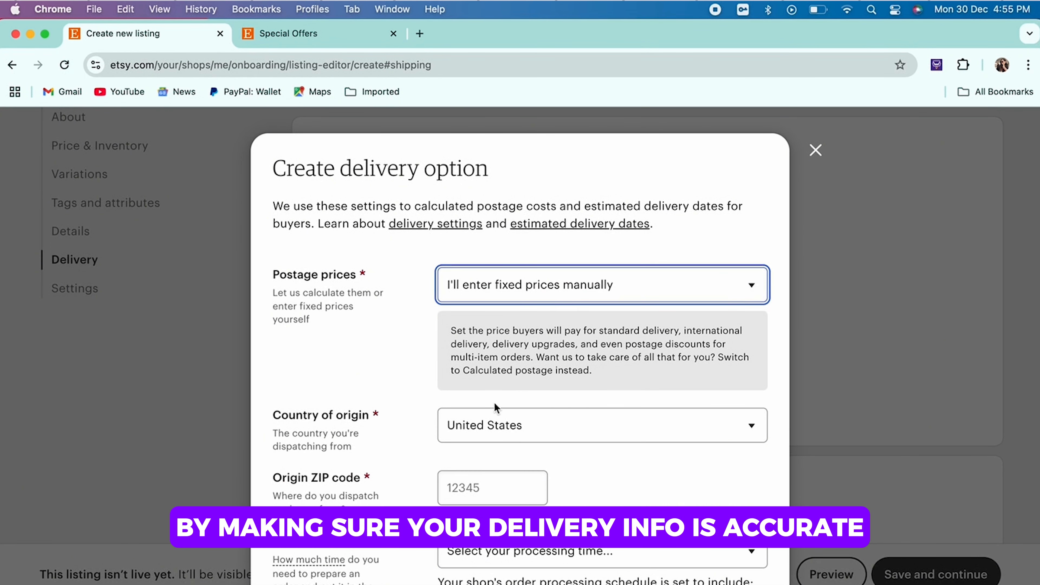
Step: Enter the origin ZIP code, set the processing time to 3-5 days and apply the delivery option
scroll(491, 422, "down", 3)
left_click(492, 417)
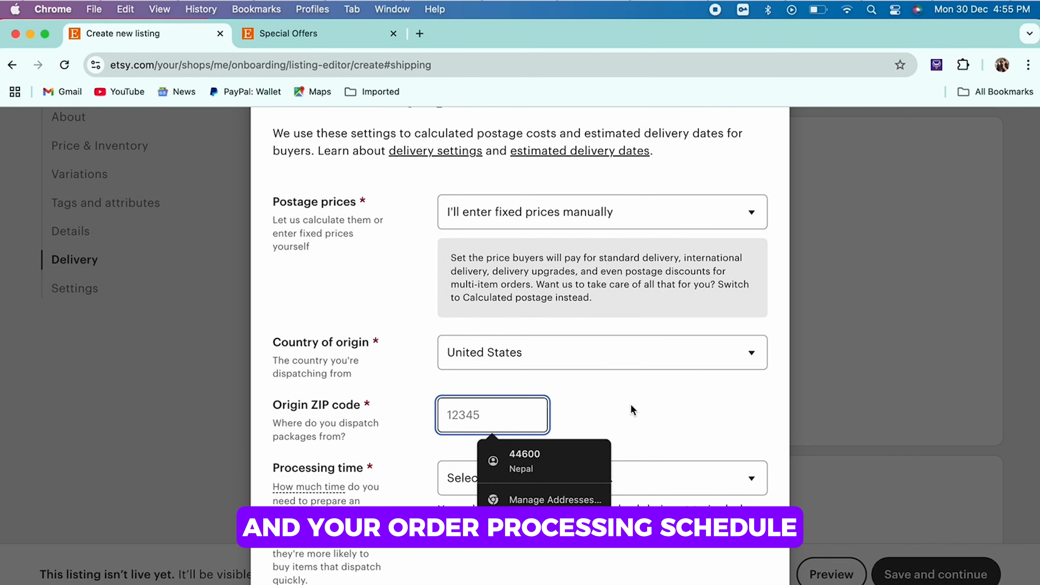
type("10004")
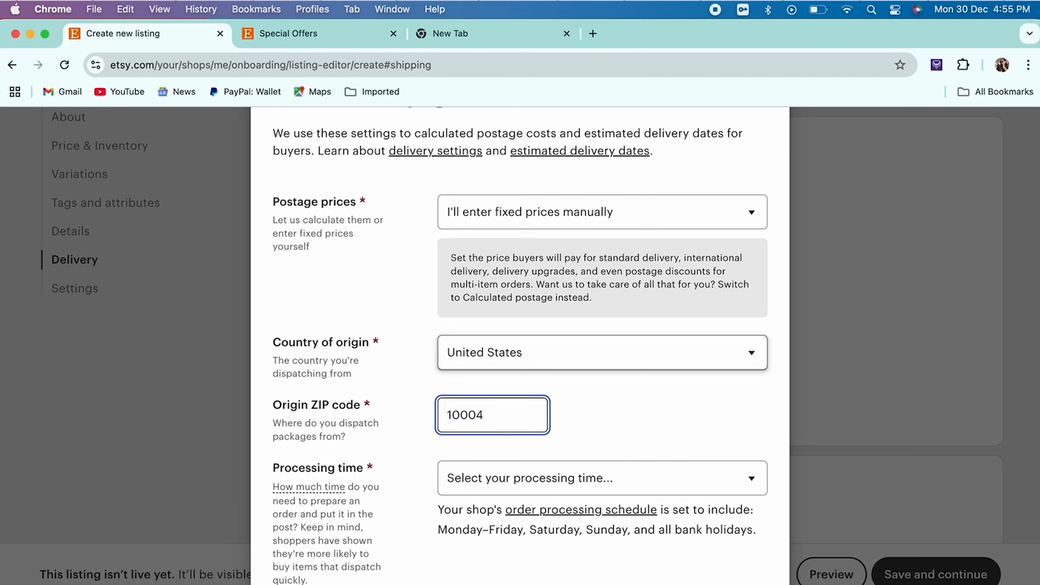
left_click(510, 478)
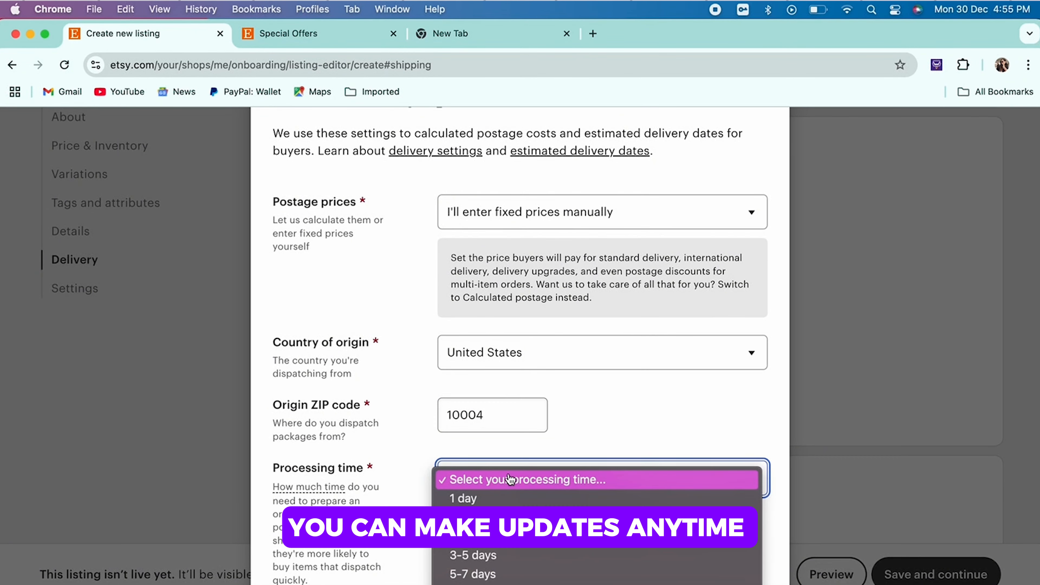
left_click(512, 555)
scroll(616, 423, "down", 2)
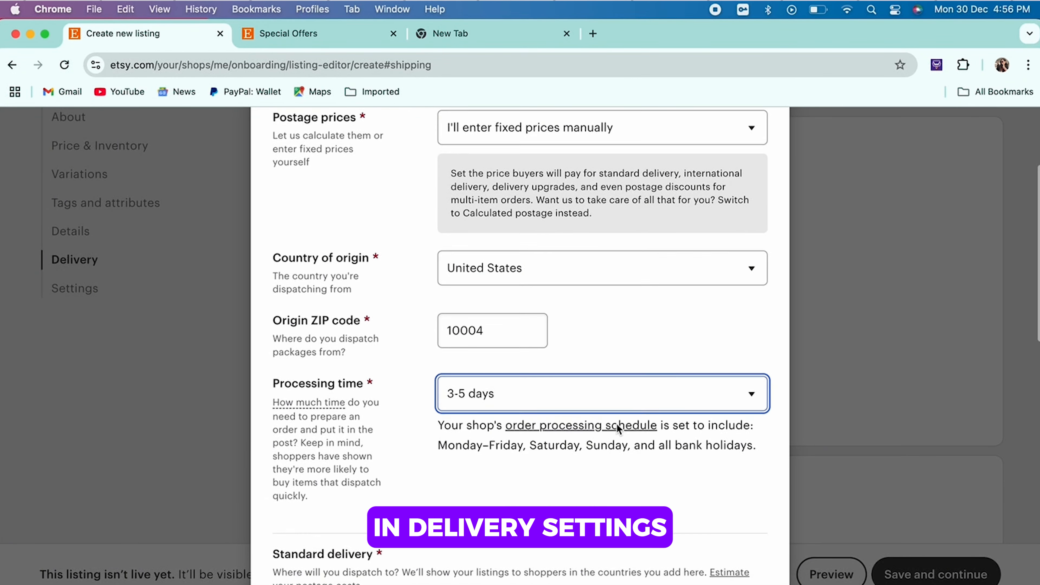
scroll(616, 423, "down", 5)
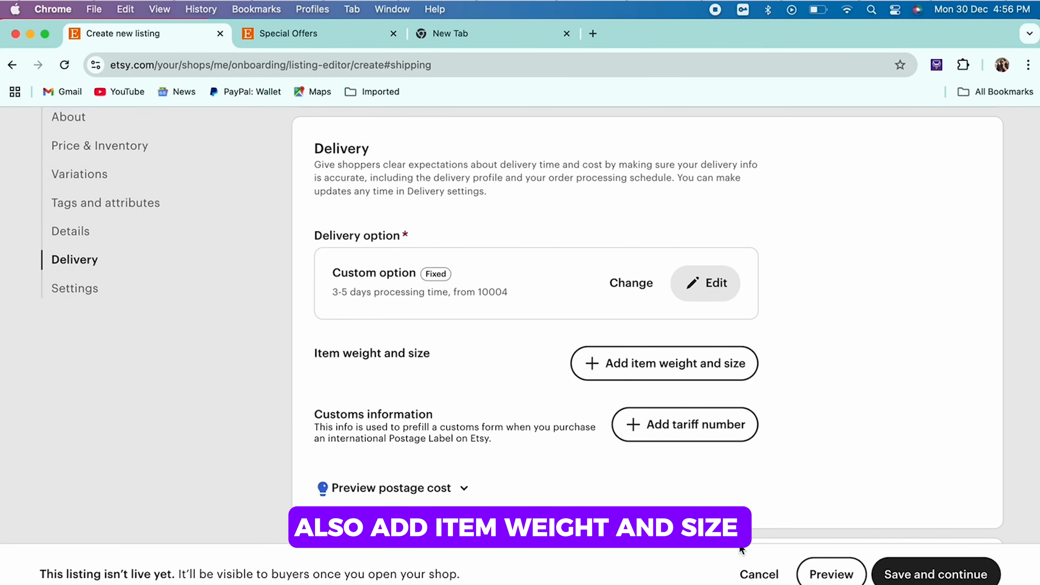
Step: Examine the listing's delivery summary, return policy, shop section choices and renewal options
scroll(732, 491, "down", 1)
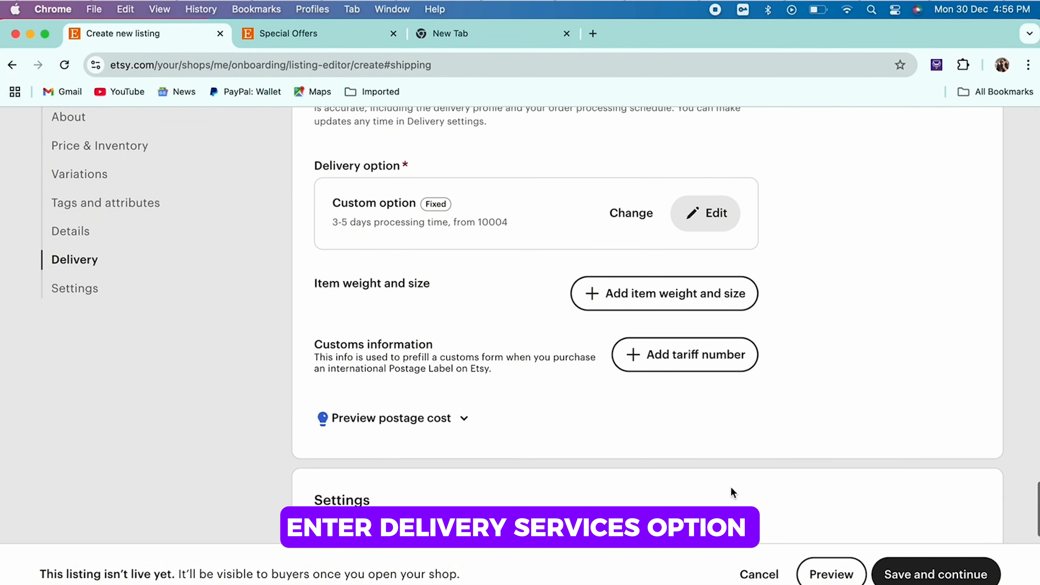
scroll(731, 486, "down", 2)
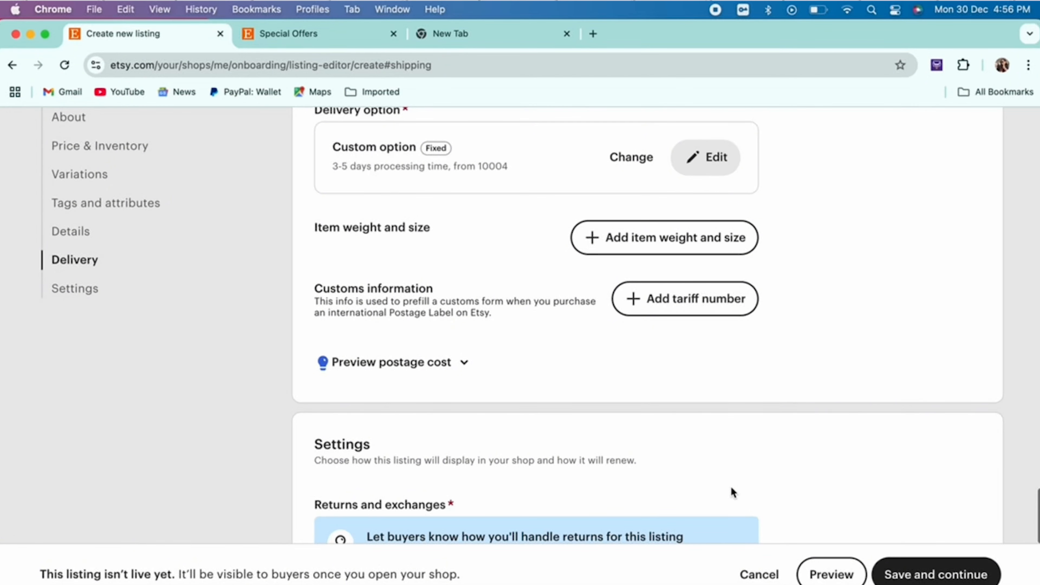
scroll(733, 491, "down", 10)
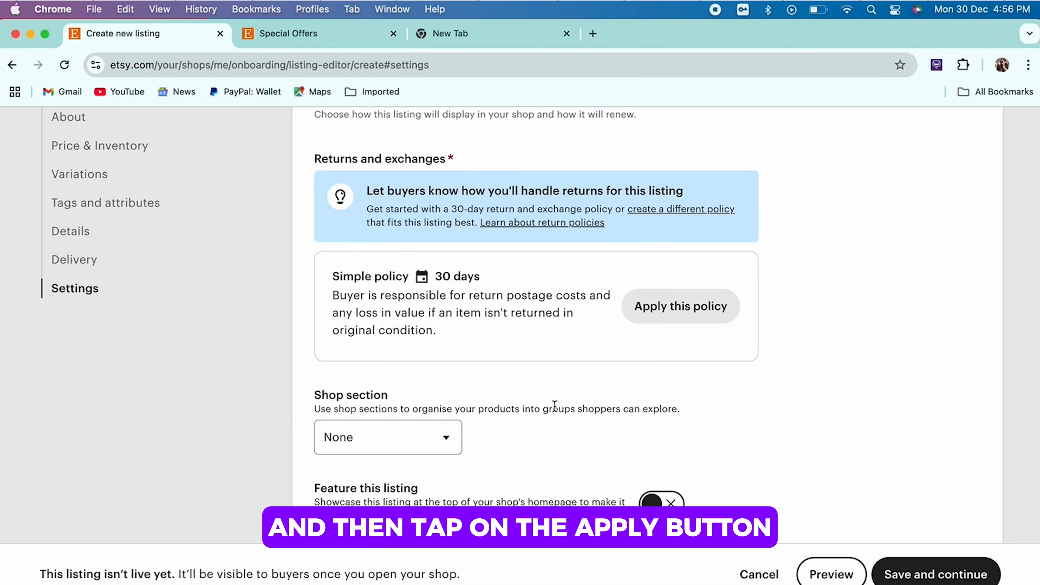
scroll(518, 412, "up", 2)
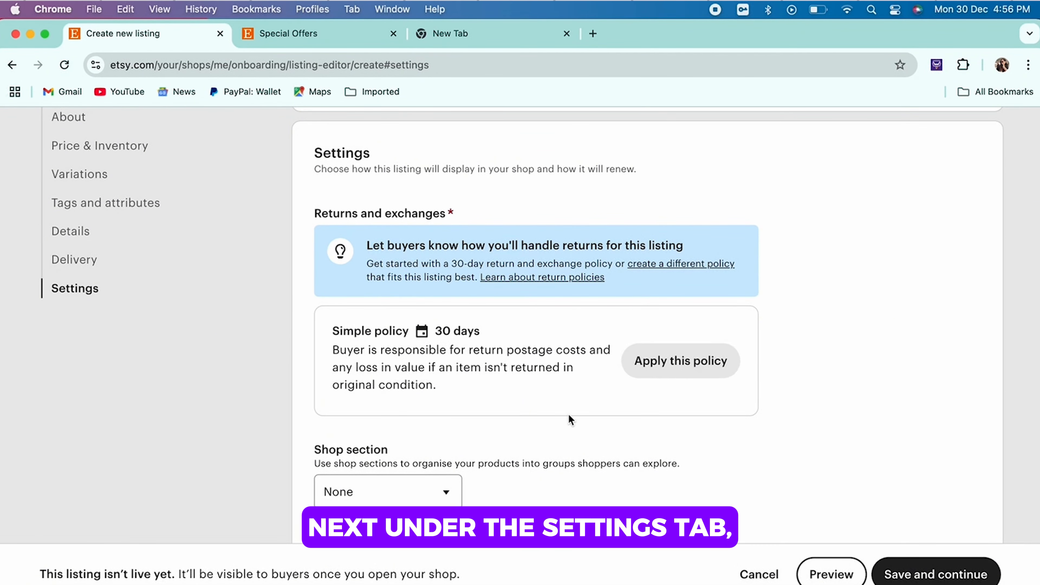
scroll(569, 415, "down", 2)
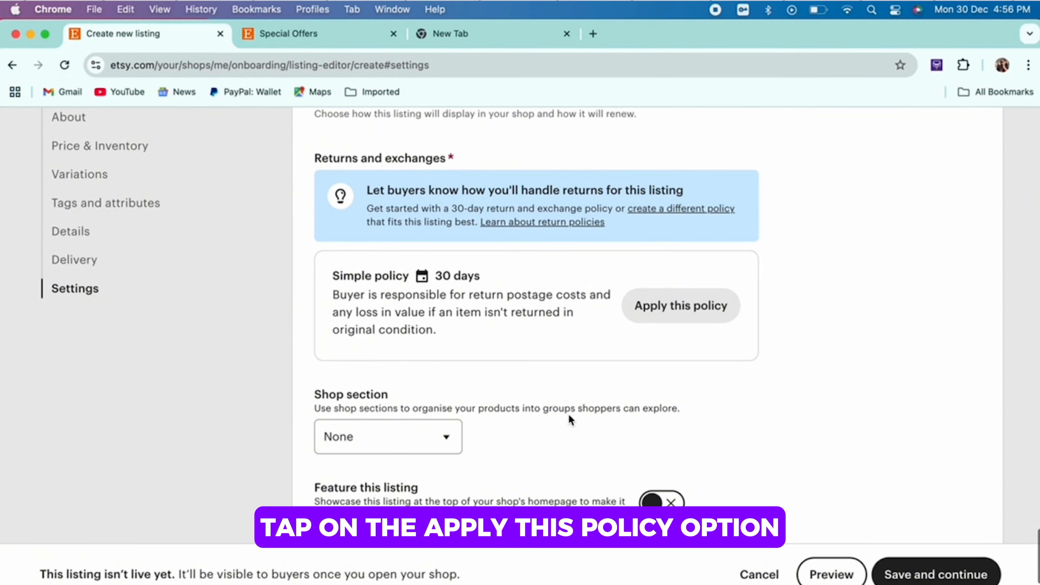
scroll(569, 414, "down", 3)
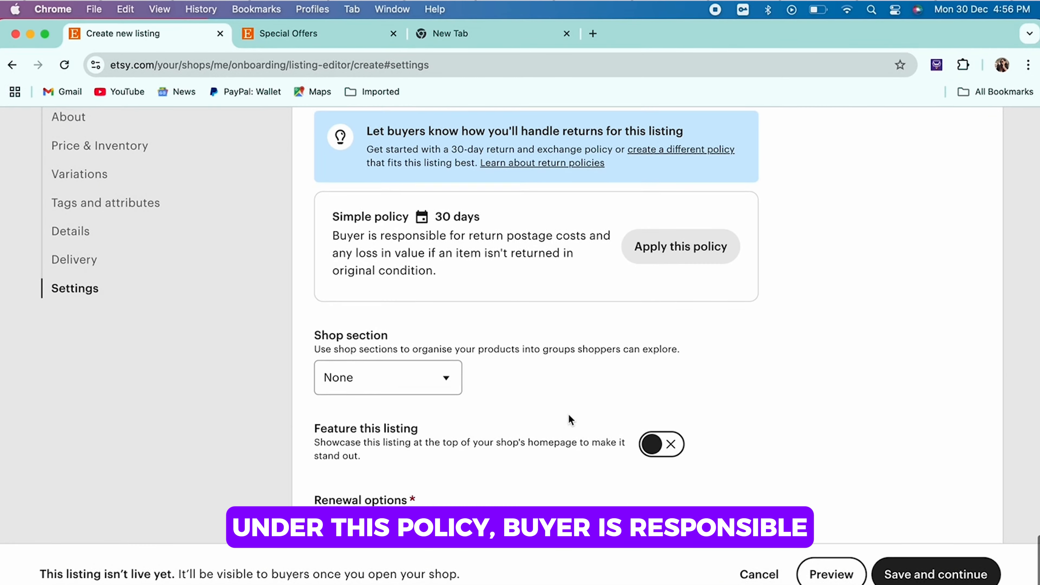
scroll(568, 414, "down", 1)
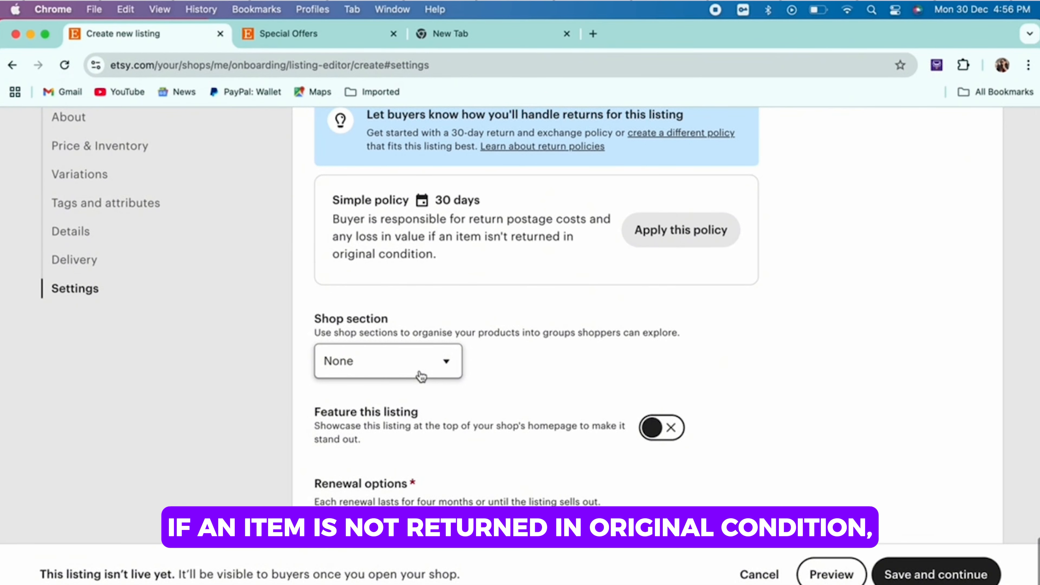
left_click(421, 377)
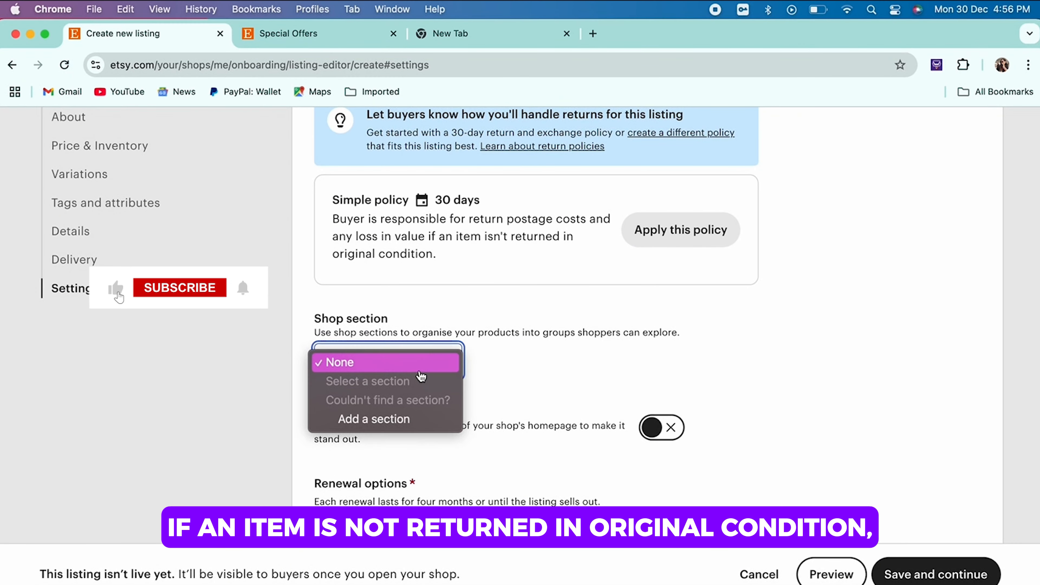
left_click(568, 375)
scroll(568, 375, "down", 1)
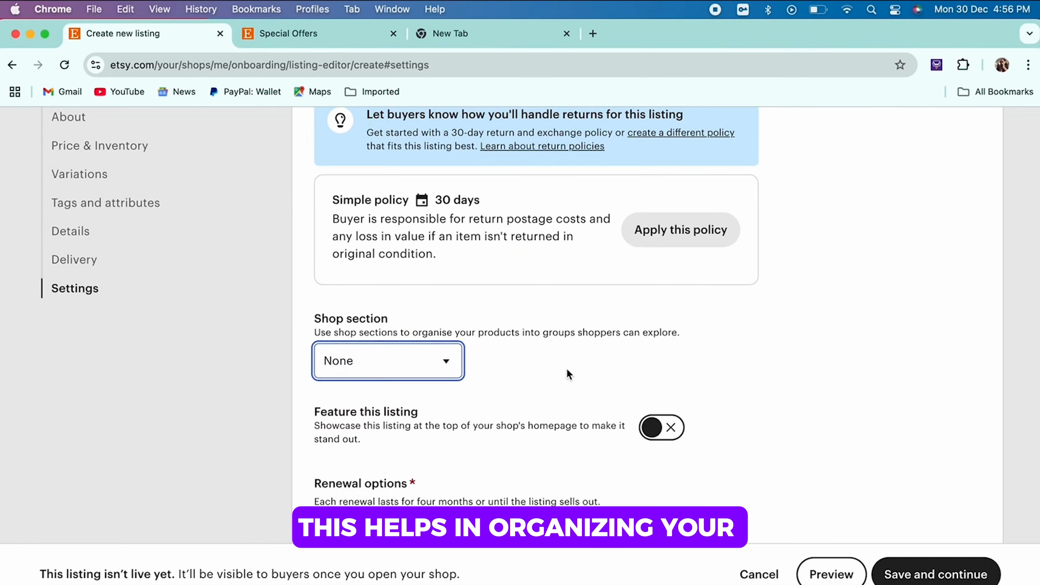
scroll(568, 374, "down", 3)
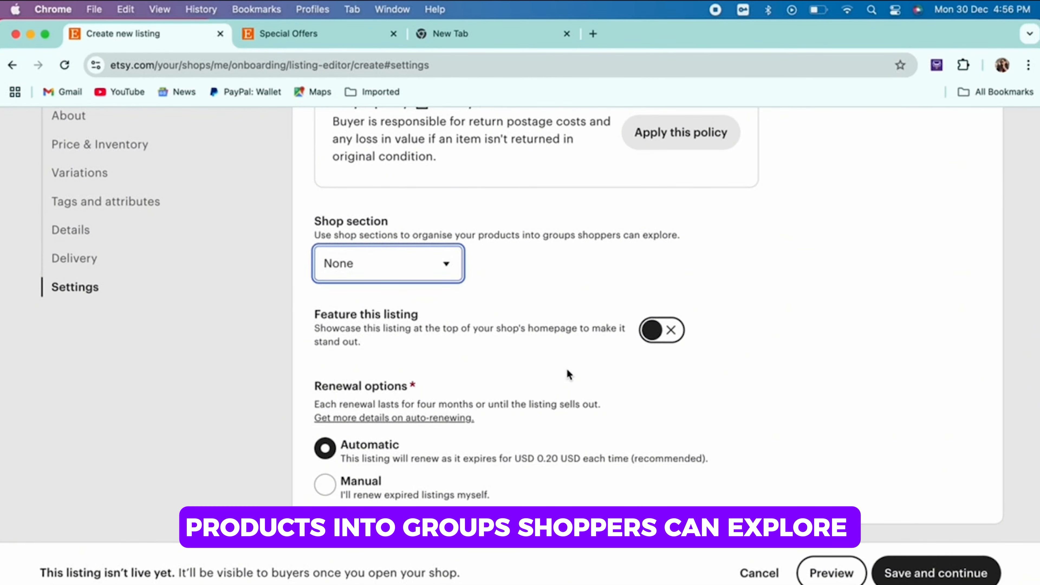
Step: Set the listing's renewal option to Manual and apply the simple 30-day returns and exchanges policy
left_click(380, 498)
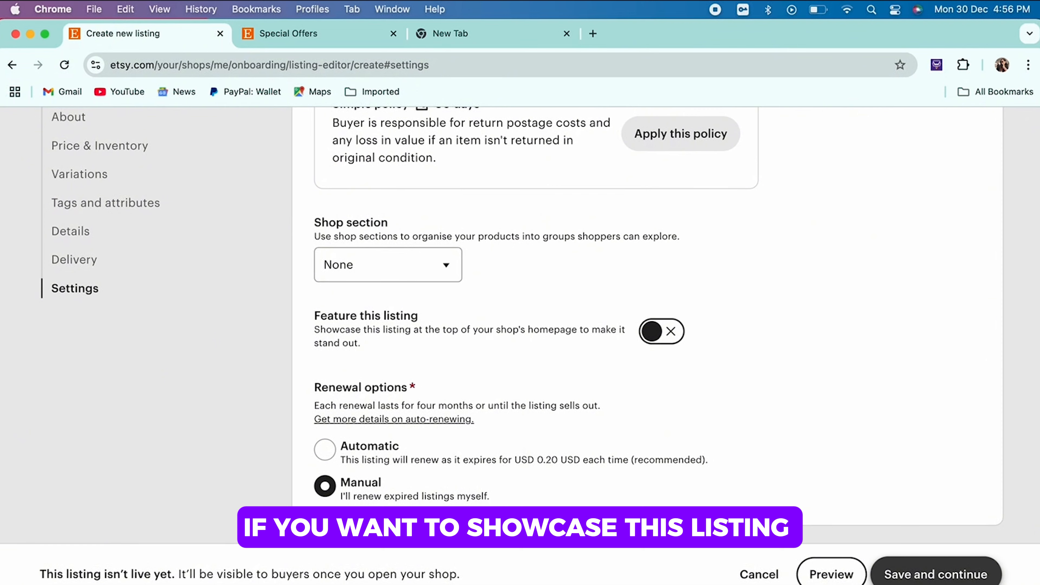
left_click(937, 574)
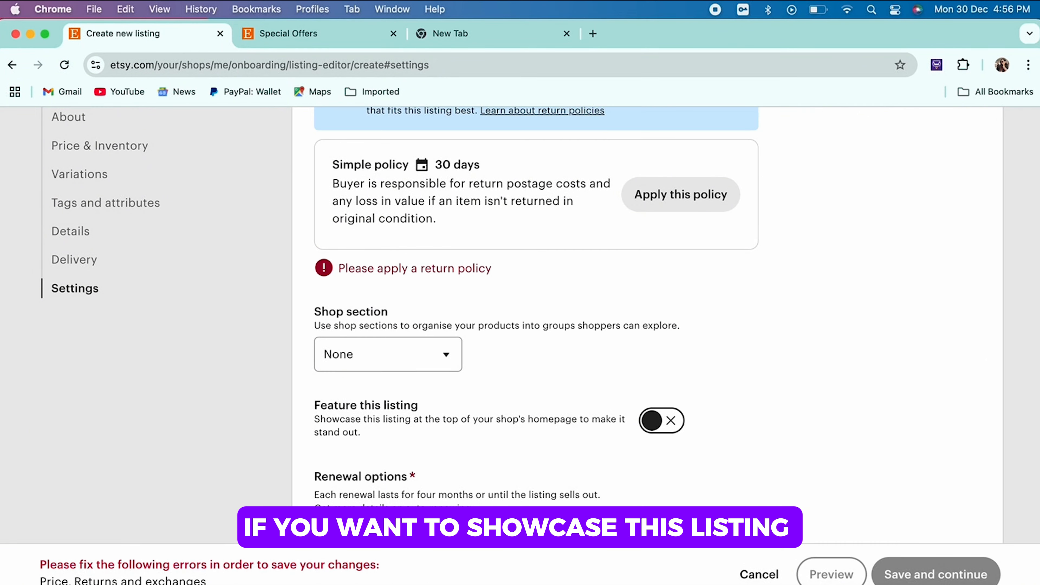
left_click(704, 192)
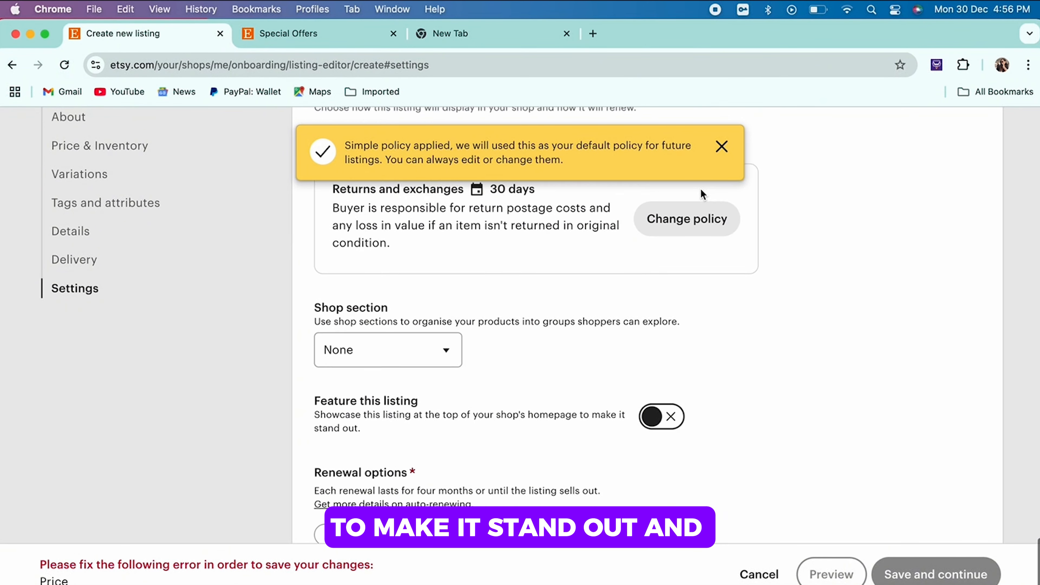
left_click(721, 146)
scroll(699, 295, "down", 2)
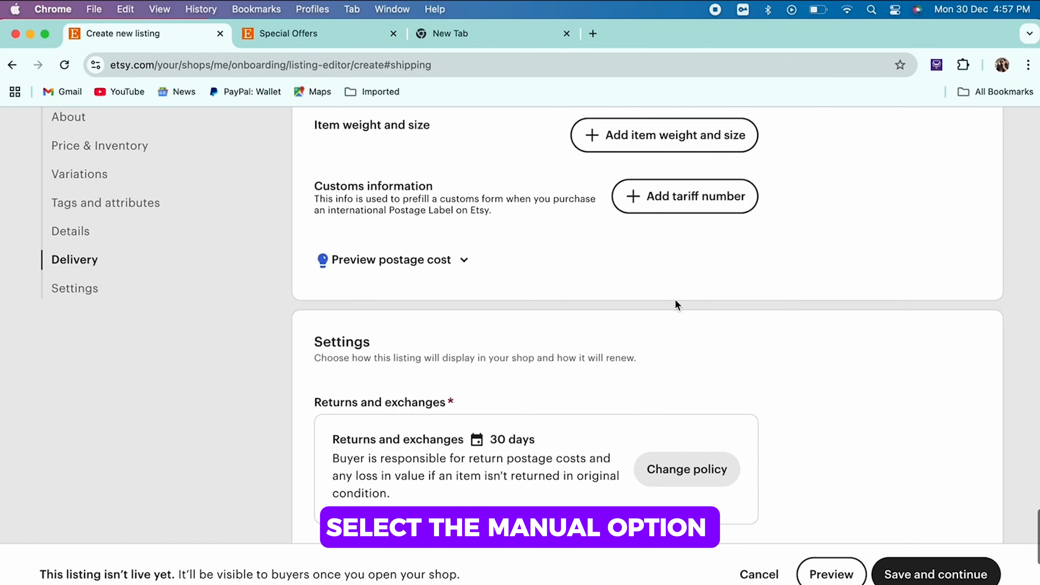
Step: Save the completed listing and continue to the "How you'll get paid" stage of the shop setup
scroll(675, 299, "down", 10)
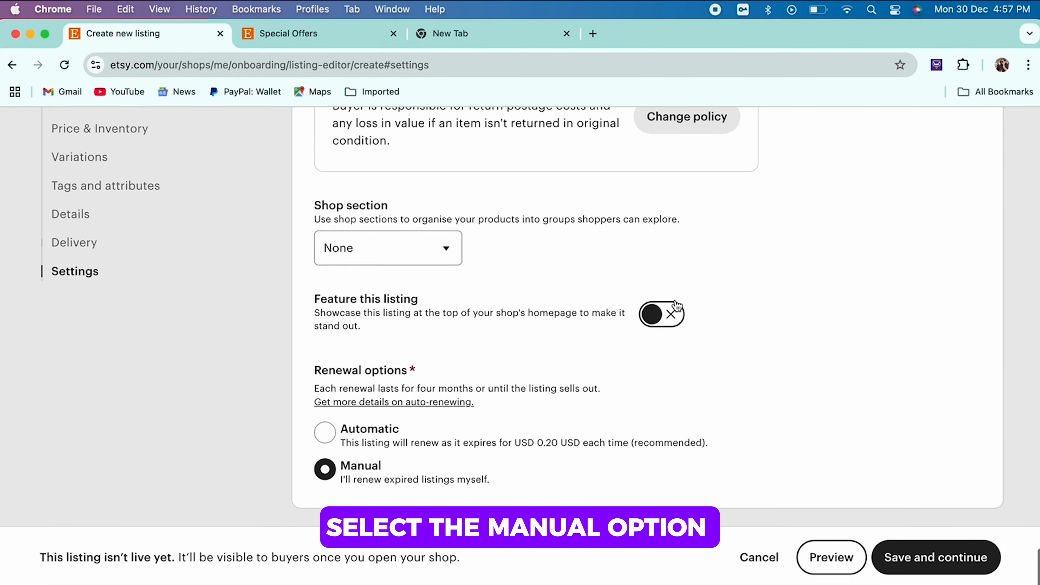
left_click(937, 574)
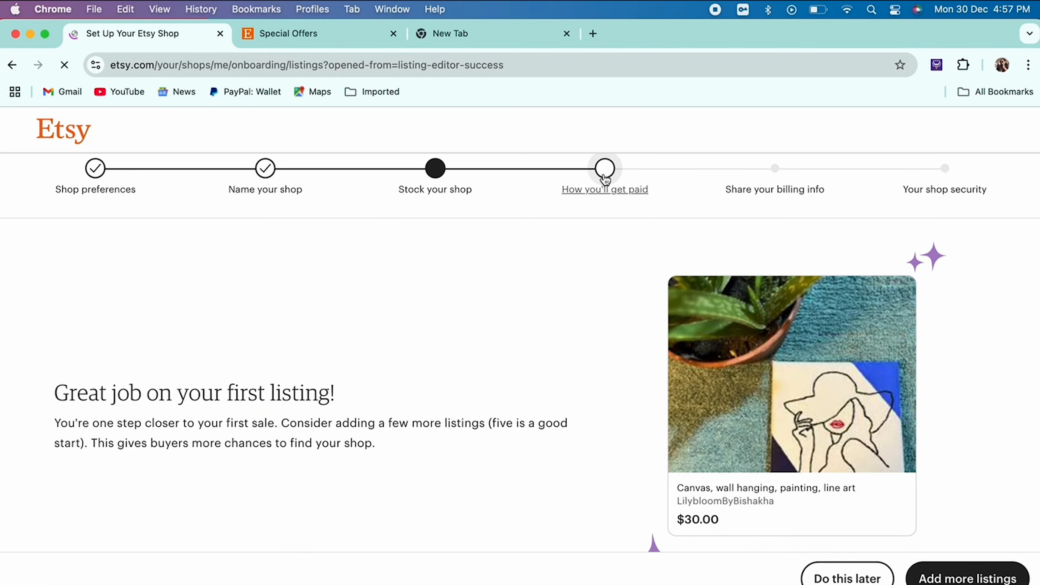
left_click(605, 180)
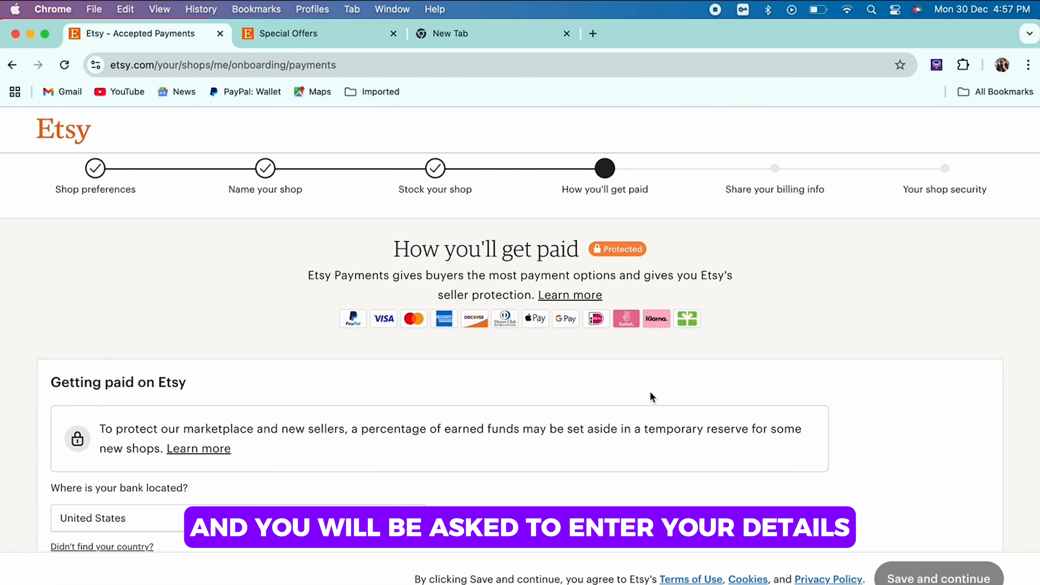
Step: Choose United States as the country where the bank is located
scroll(650, 391, "down", 3)
scroll(650, 391, "down", 4)
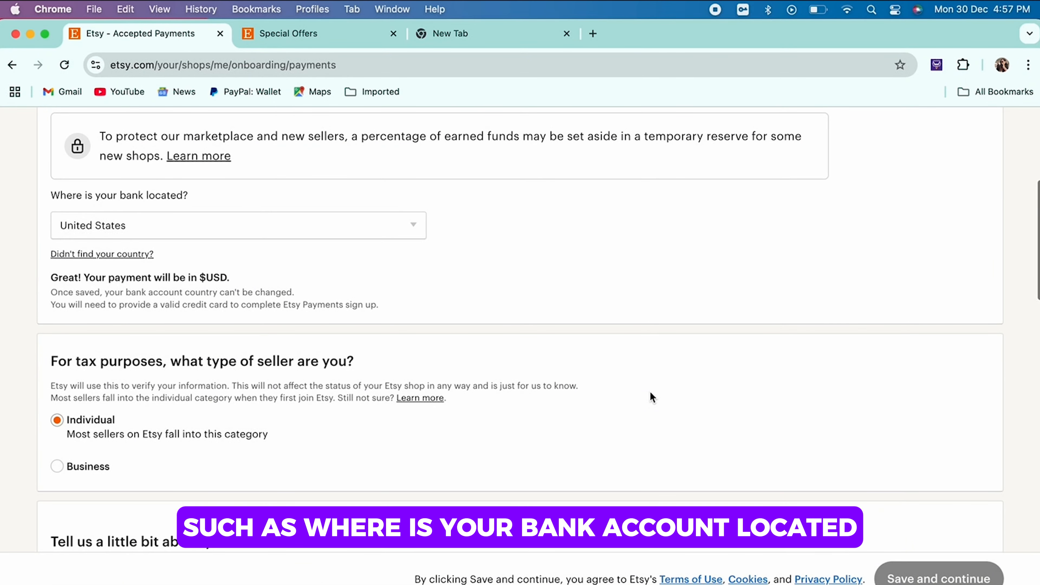
scroll(440, 309, "up", 5)
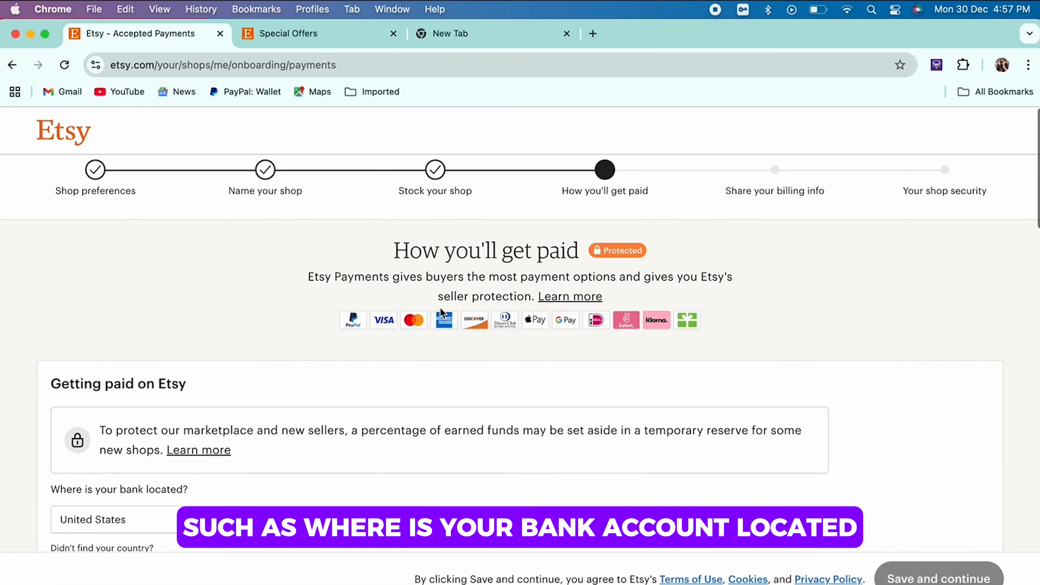
left_click(309, 418)
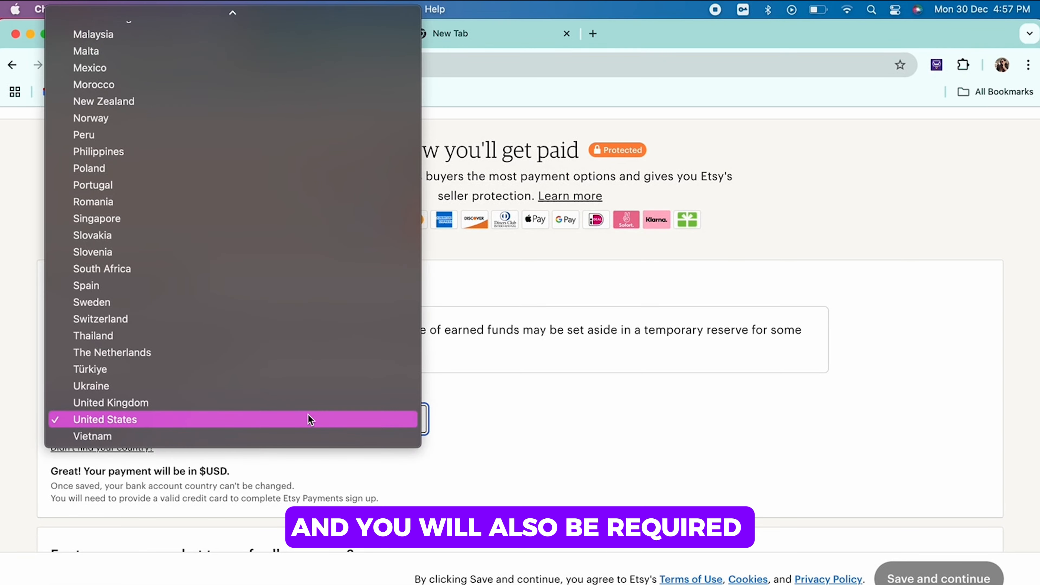
left_click(309, 419)
Step: Set the seller's country of residence to United States in the personal details
scroll(309, 418, "down", 10)
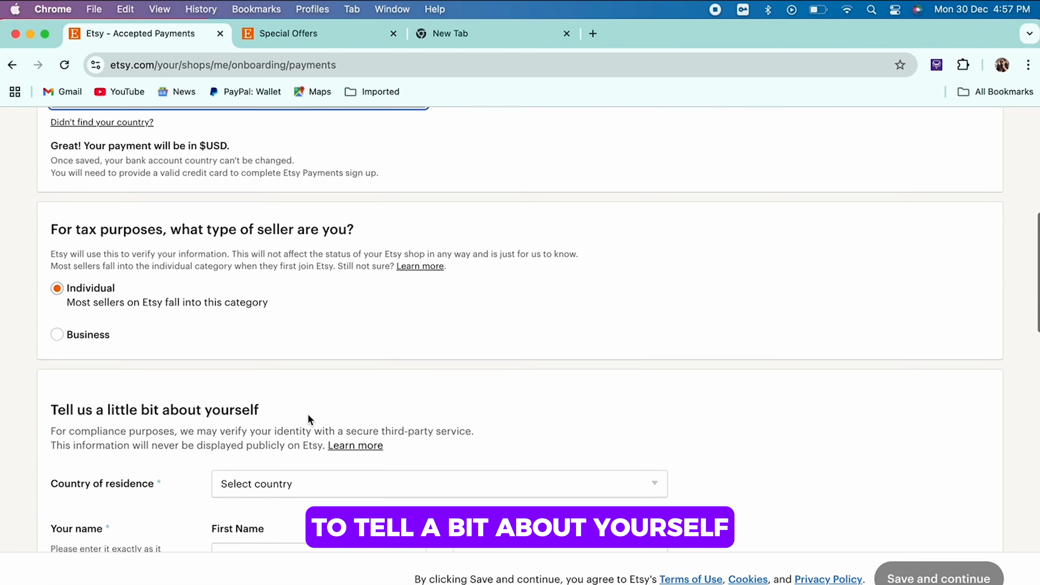
scroll(308, 414, "down", 4)
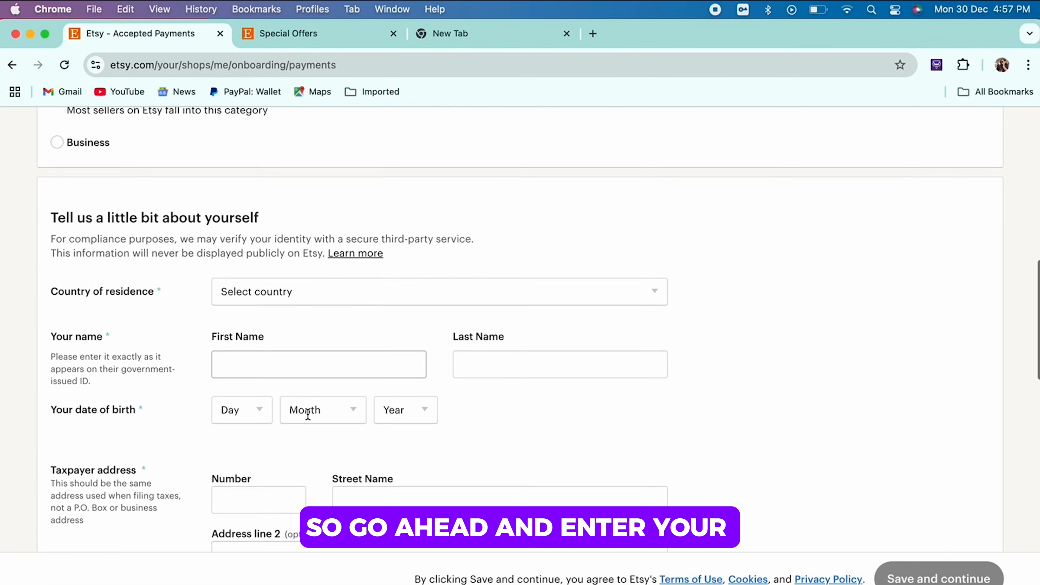
scroll(307, 413, "down", 2)
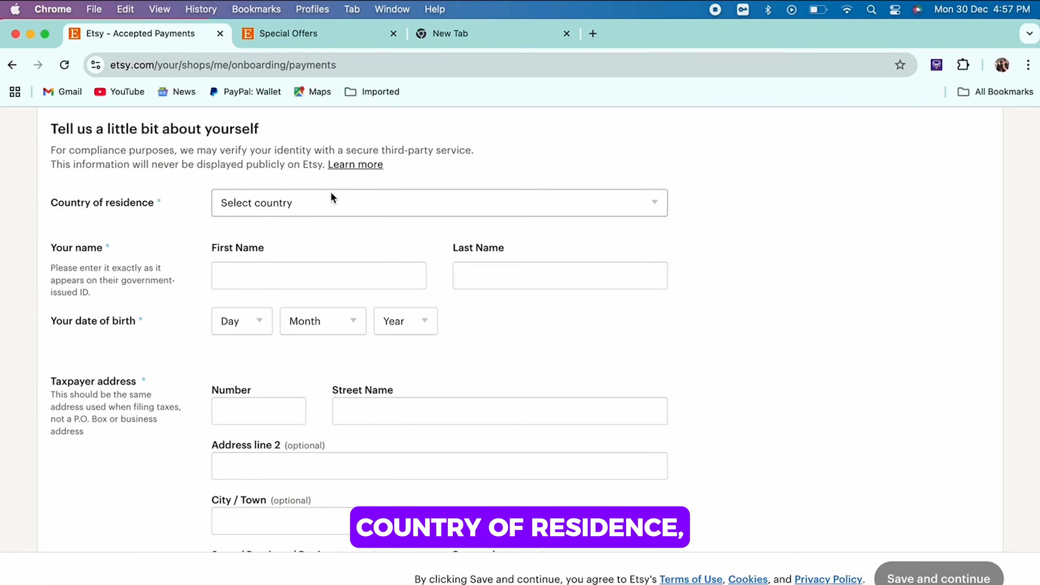
left_click(330, 201)
scroll(256, 466, "down", 10)
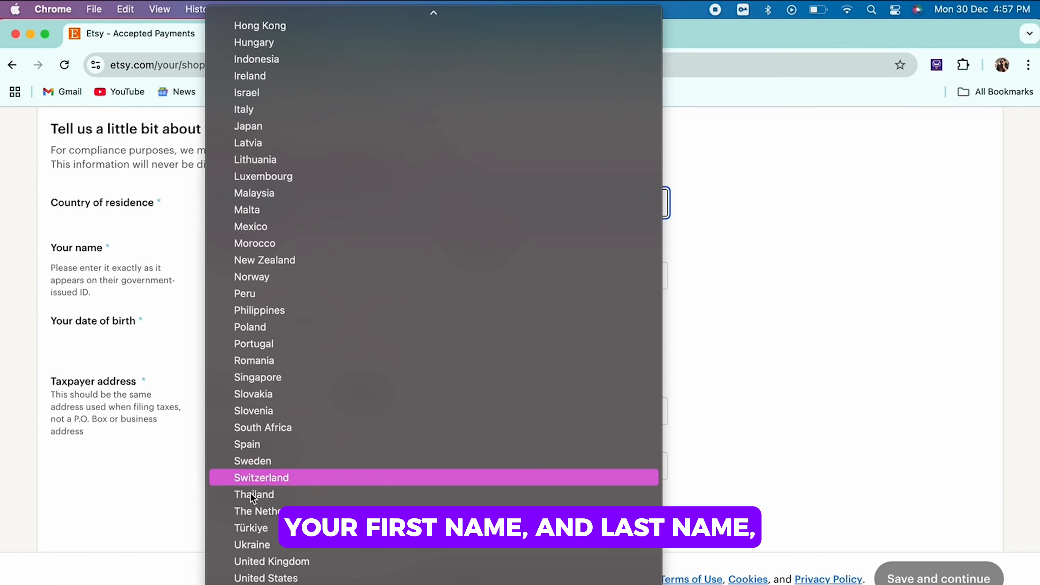
left_click(270, 578)
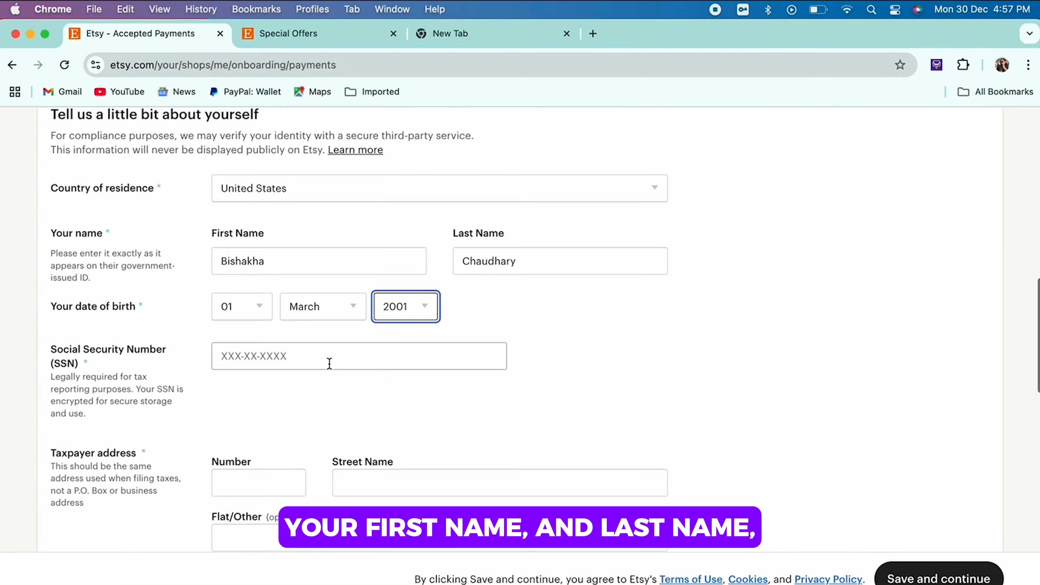
Step: Review the Social Security Number, taxpayer address and phone number fields in the payment form
scroll(329, 363, "down", 5)
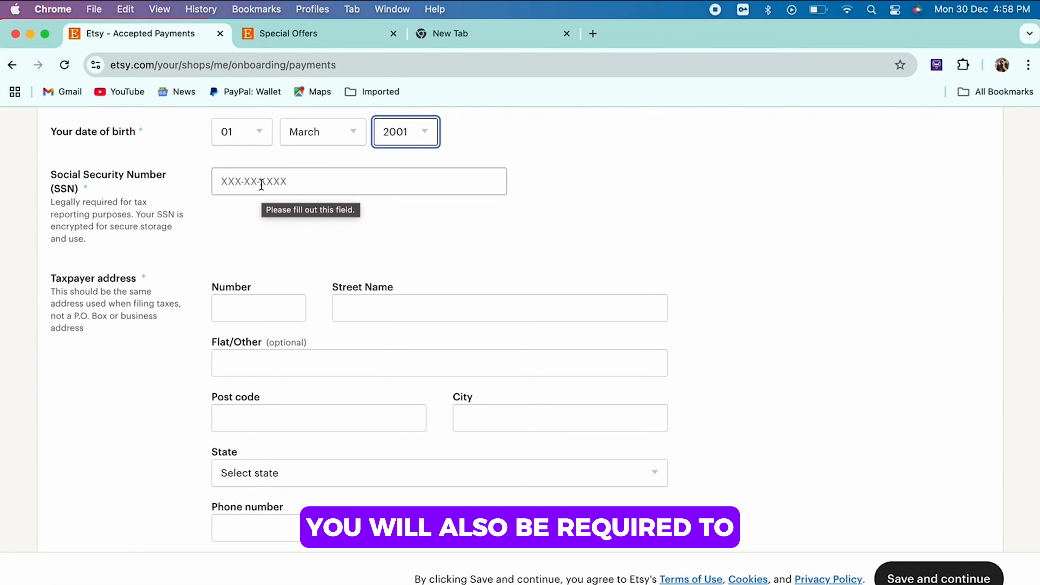
left_click(258, 237)
scroll(258, 236, "down", 1)
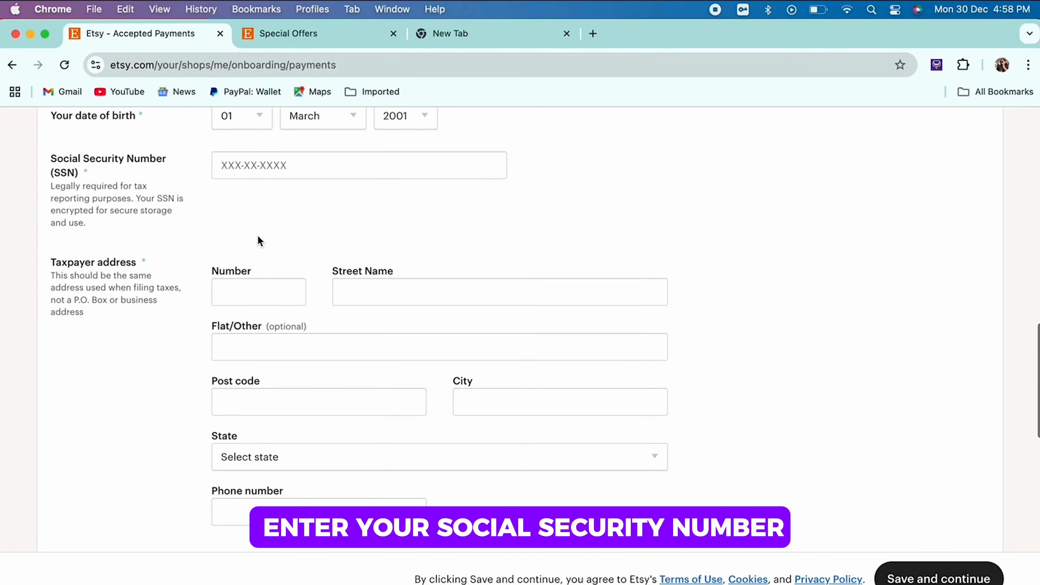